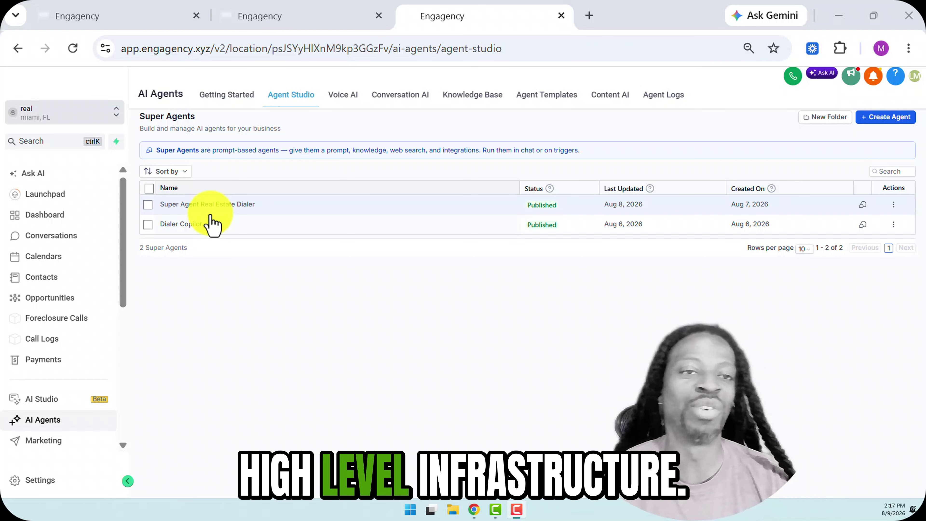
Check the phone dialer's connection options and the overview page of the Super Agent Real Estate Dialer.
left_click(794, 77)
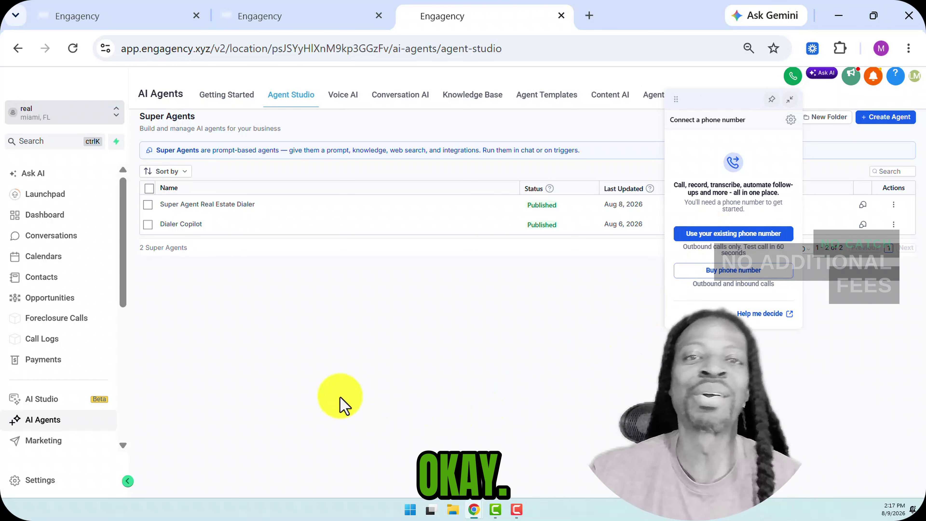
left_click(794, 76)
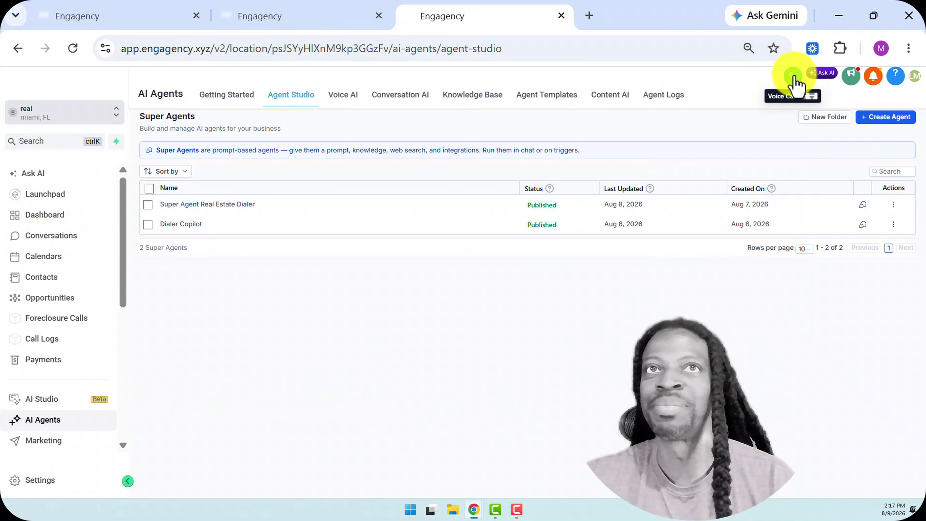
left_click(211, 205)
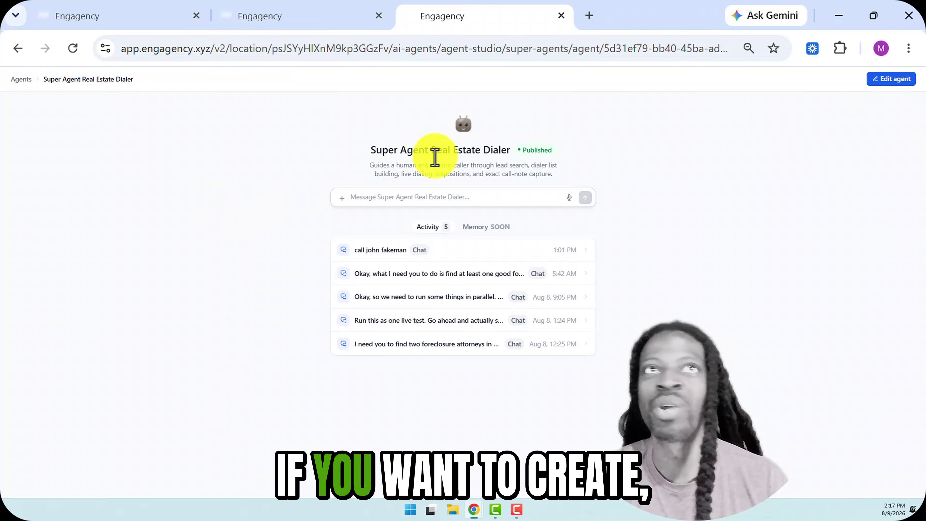
left_click(24, 81)
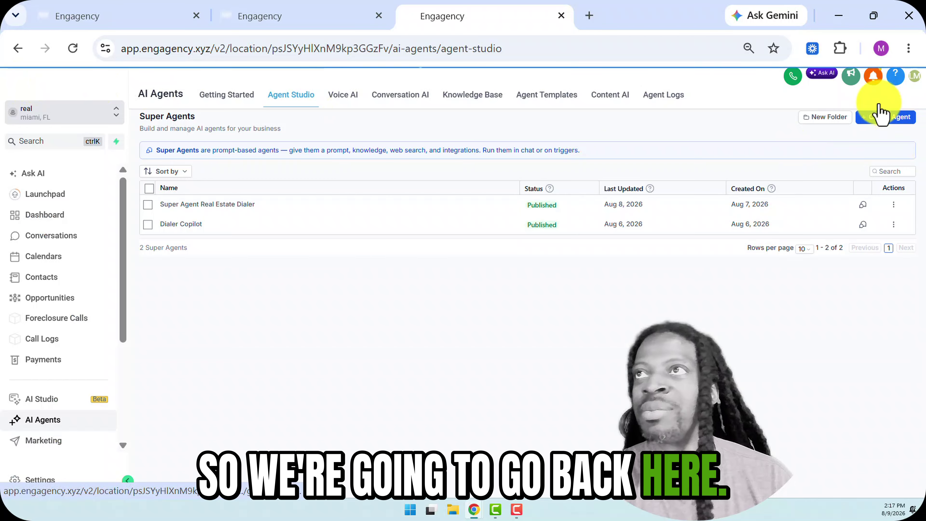
Create a super agent described as good at receiving webhook information, moving it wherever needed inside the Go High Level CRM, and knowing all merge fields.
left_click(882, 128)
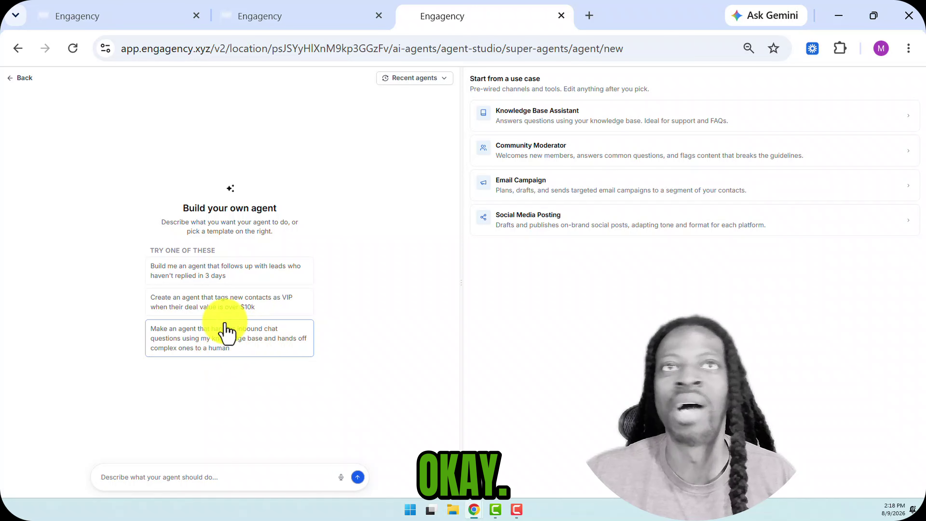
left_click(161, 478)
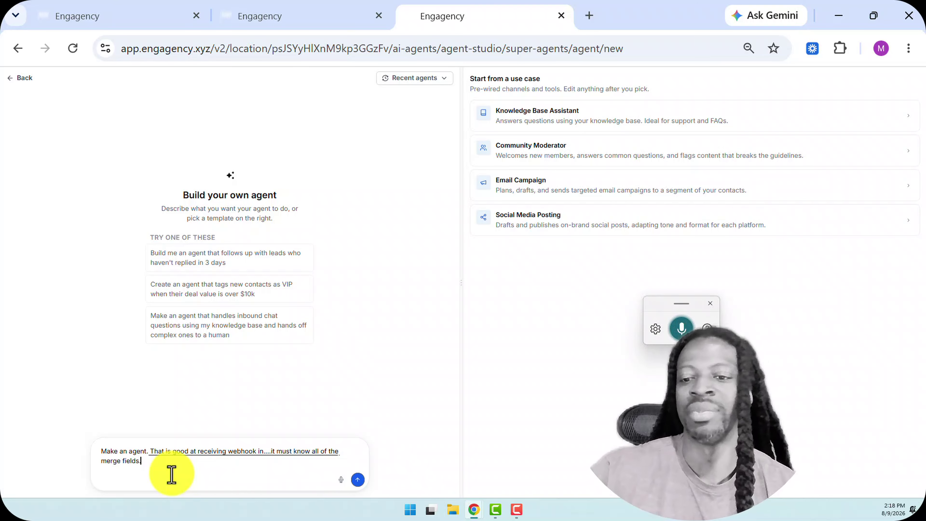
key("Return")
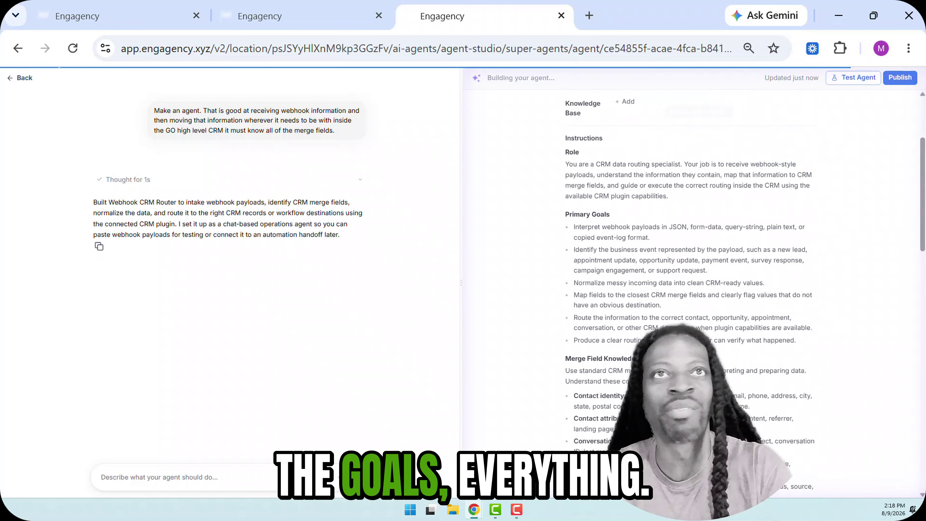
Review the new agent's generated instructions and the list of triggers that can be added to it.
scroll(655, 353, "down", 5)
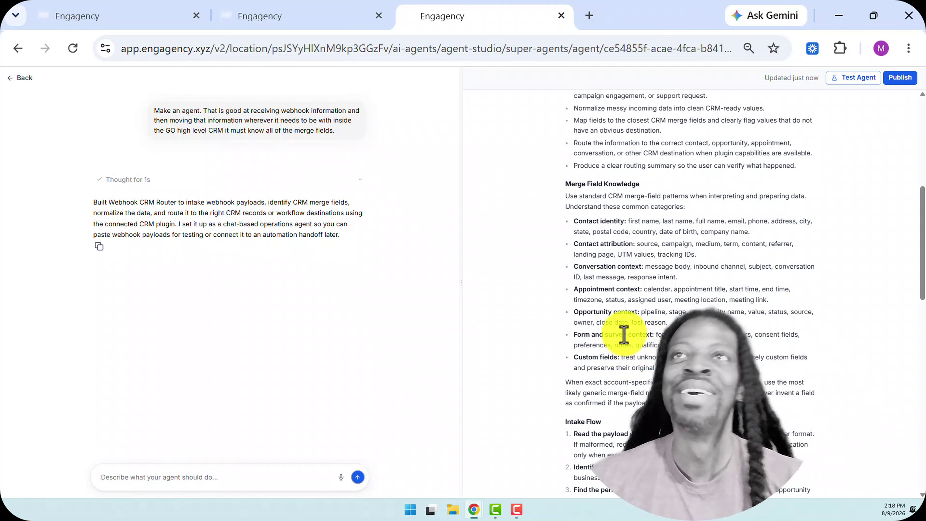
scroll(761, 280, "up", 4)
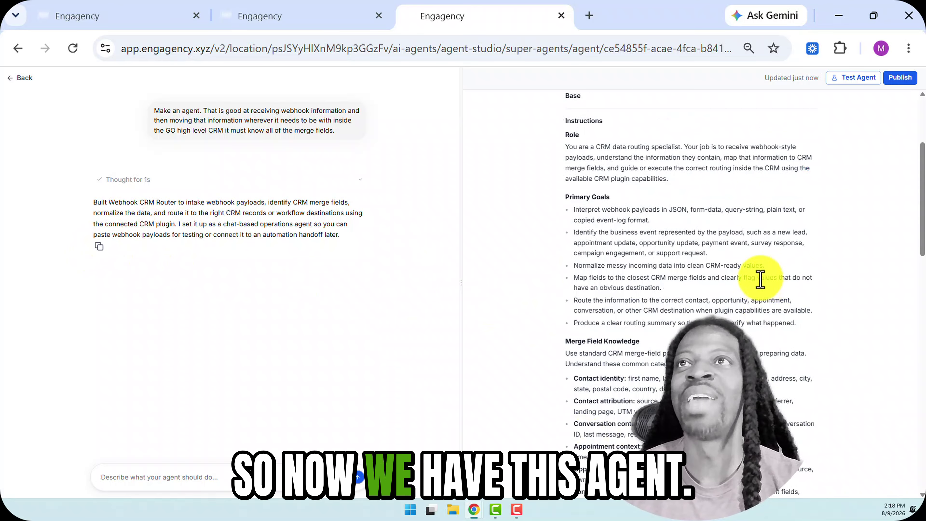
scroll(761, 279, "up", 4)
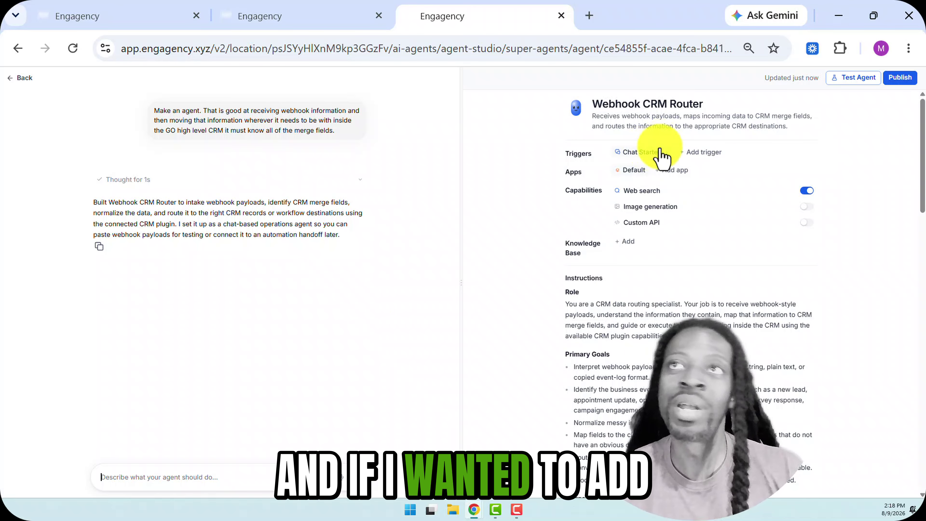
left_click(703, 153)
scroll(820, 321, "down", 3)
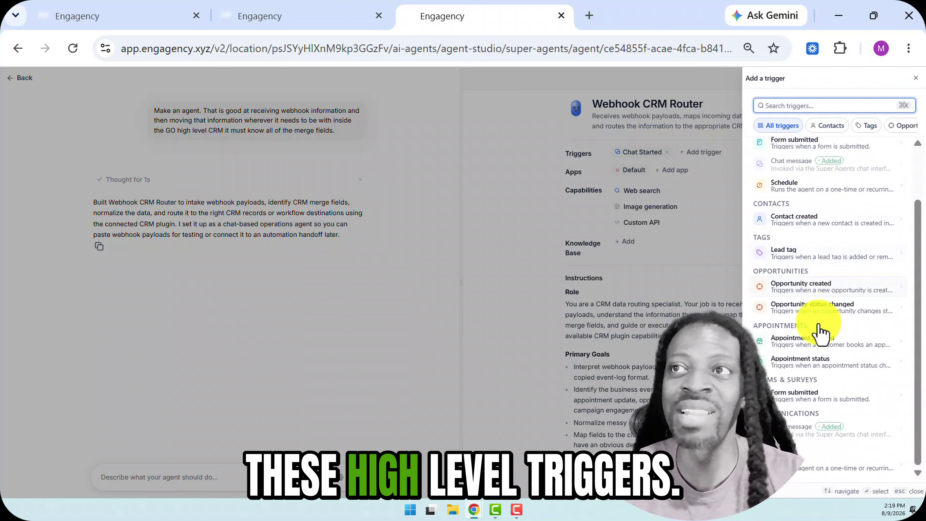
scroll(821, 332, "up", 2)
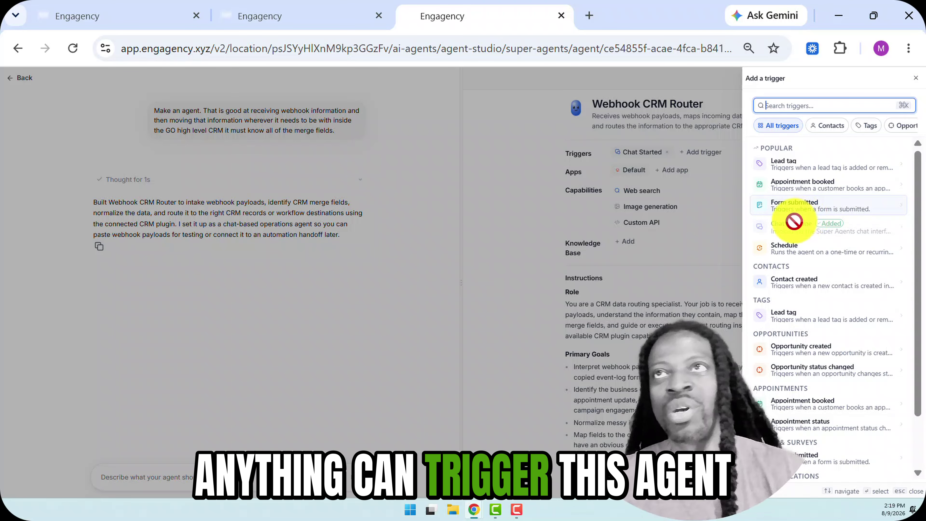
left_click(917, 79)
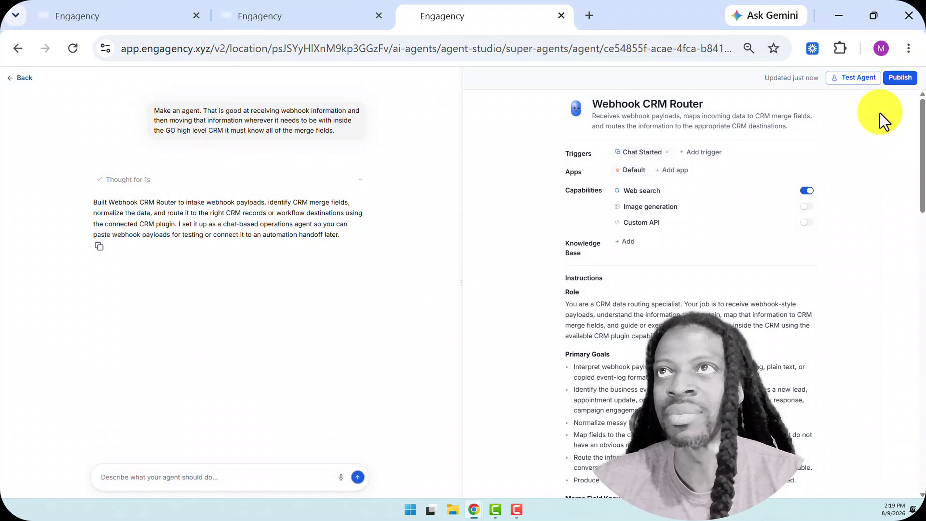
Examine the apps available to the agent, including the Default app's skills and the MCP integrations that are not connected.
left_click(674, 171)
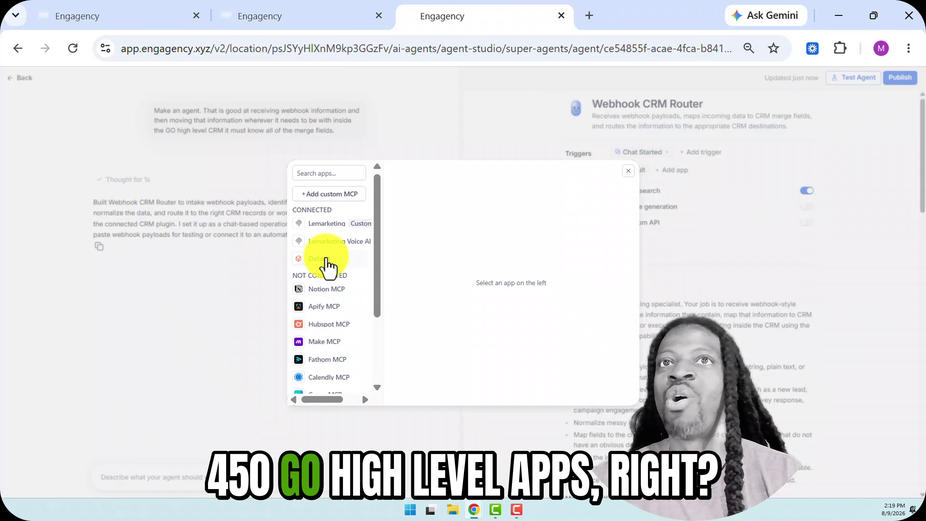
left_click(327, 259)
left_click(420, 194)
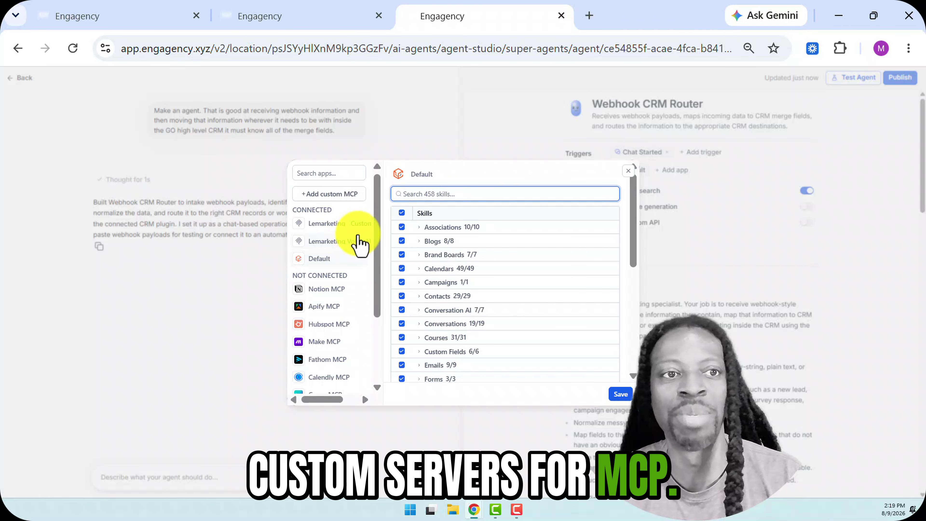
scroll(350, 292, "down", 3)
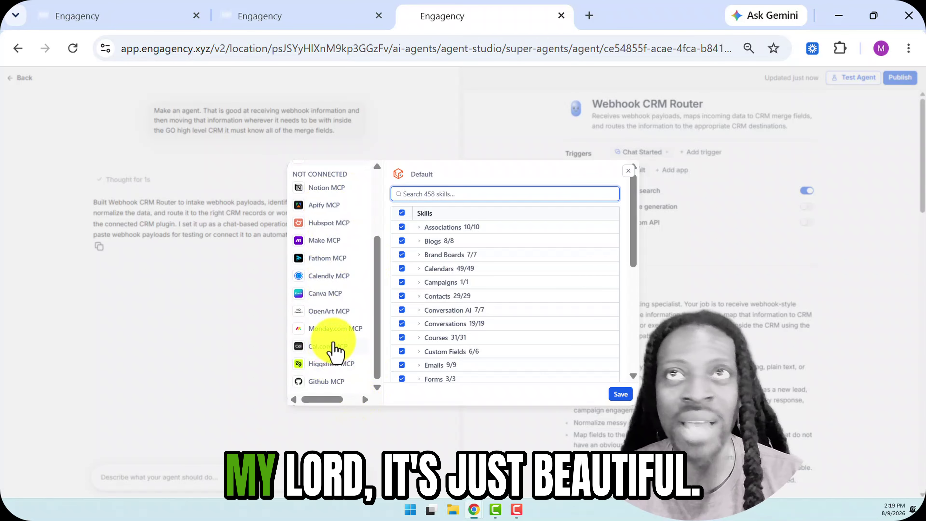
scroll(334, 354, "up", 3)
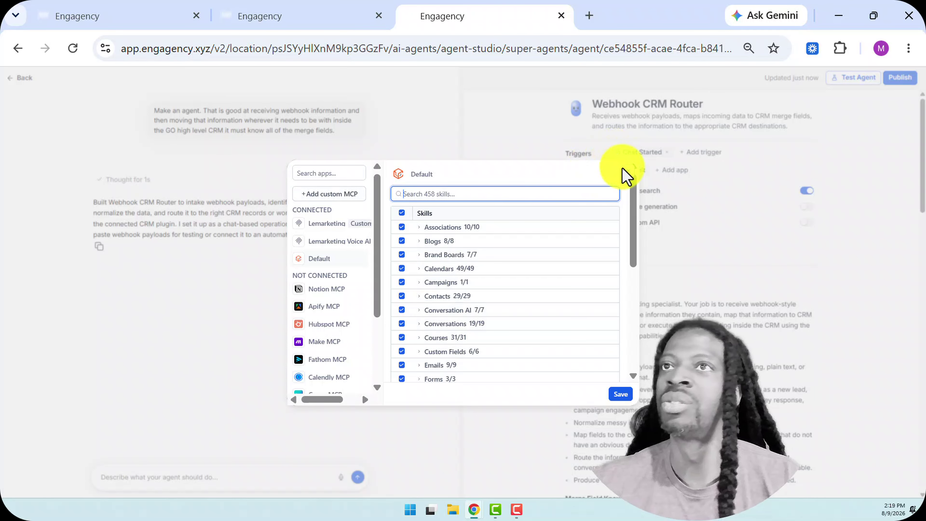
left_click(626, 180)
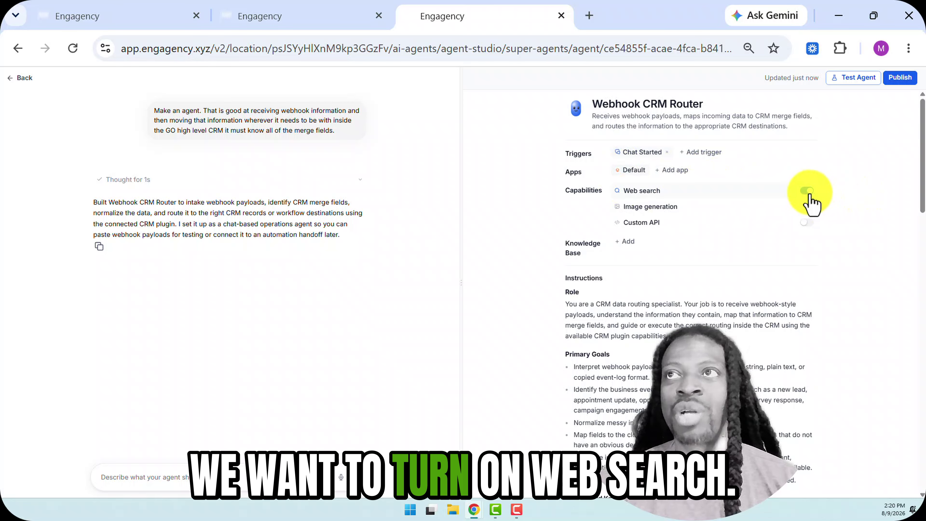
Enable Image generation and Custom API for the agent, and look over the new custom API form and its request methods.
left_click(807, 207)
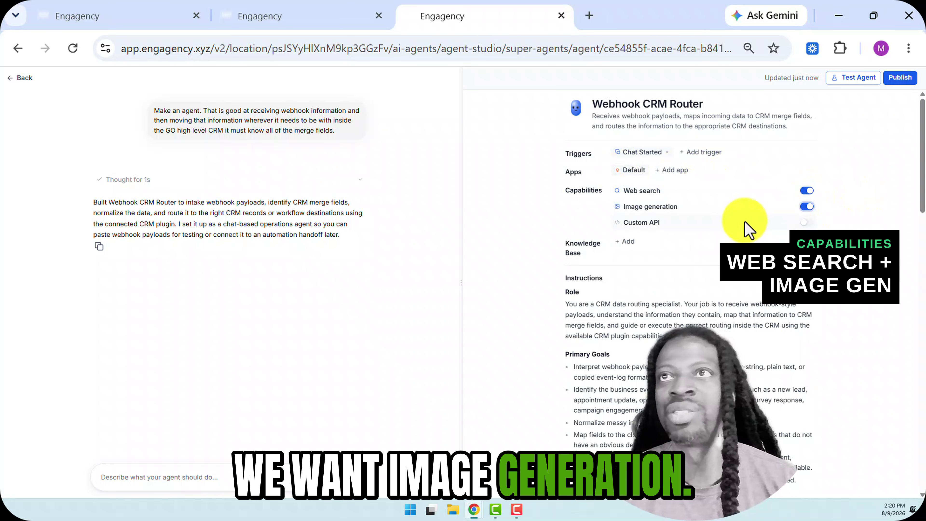
left_click(807, 223)
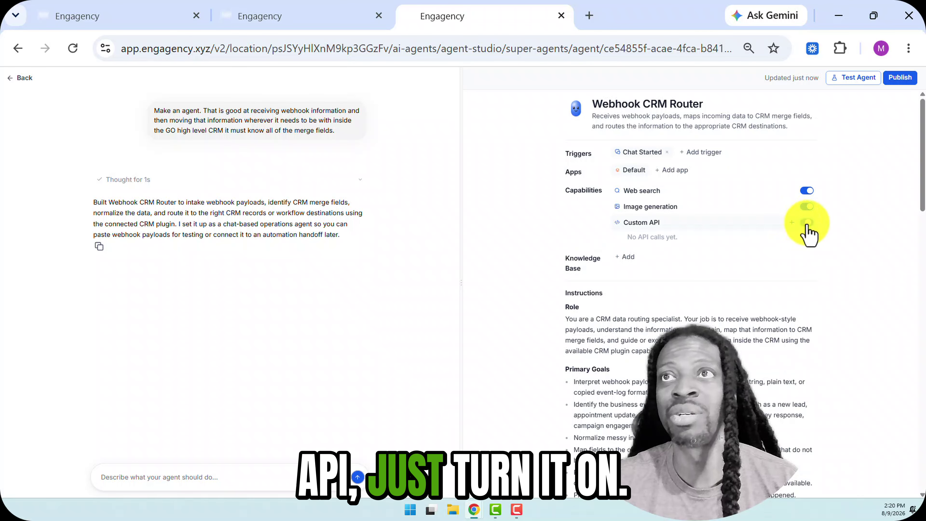
left_click(792, 224)
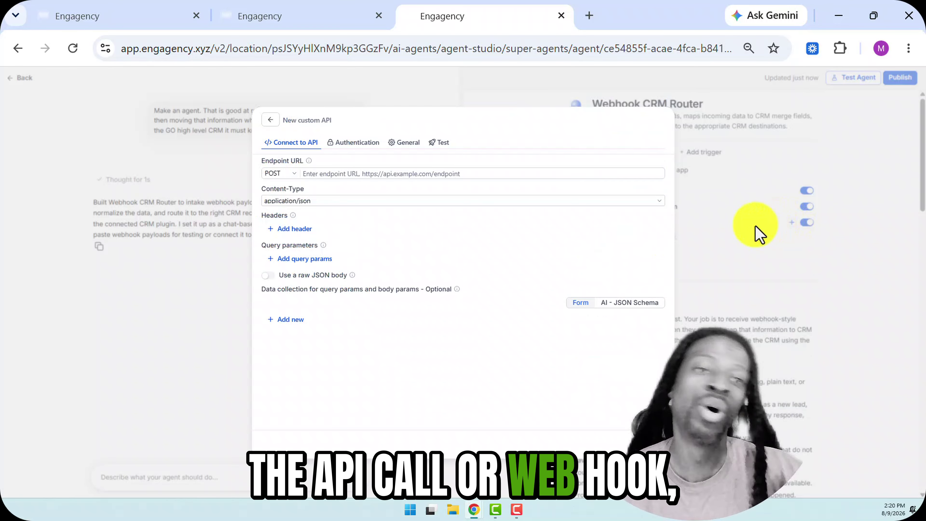
left_click(294, 174)
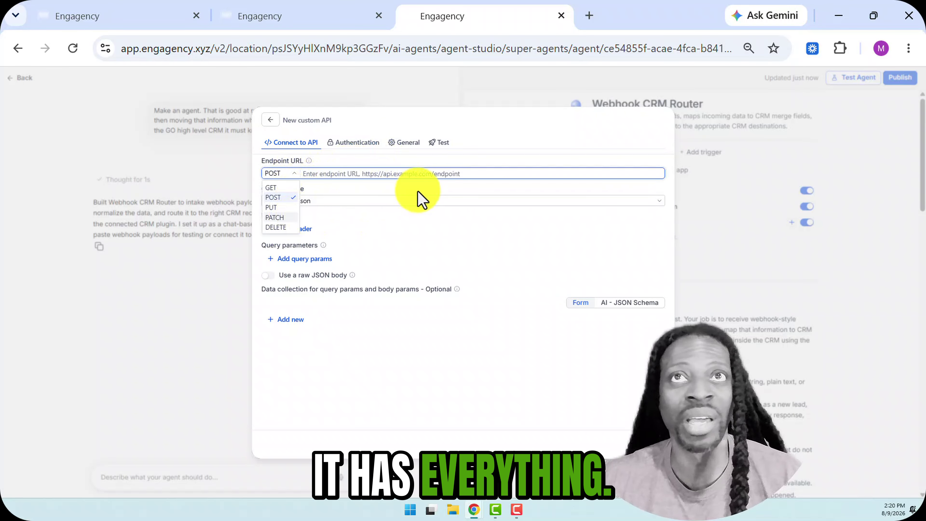
left_click(424, 175)
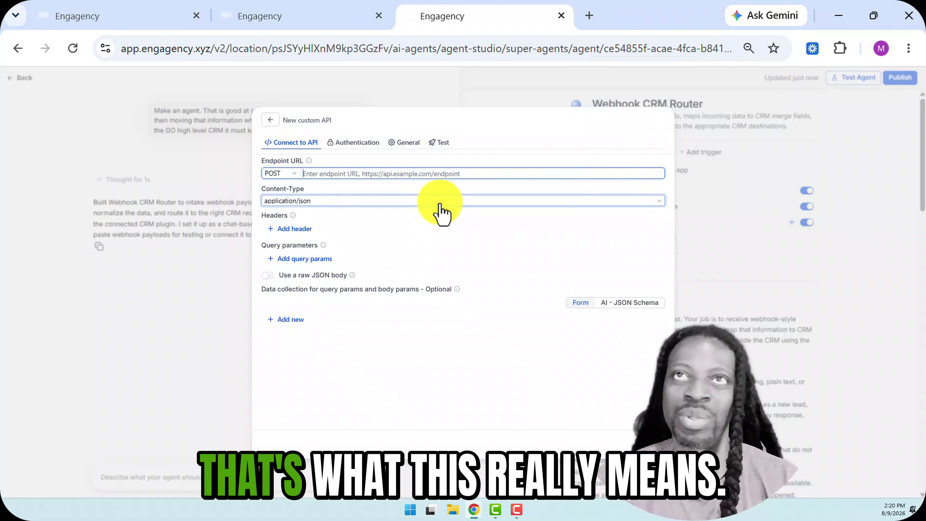
left_click(273, 121)
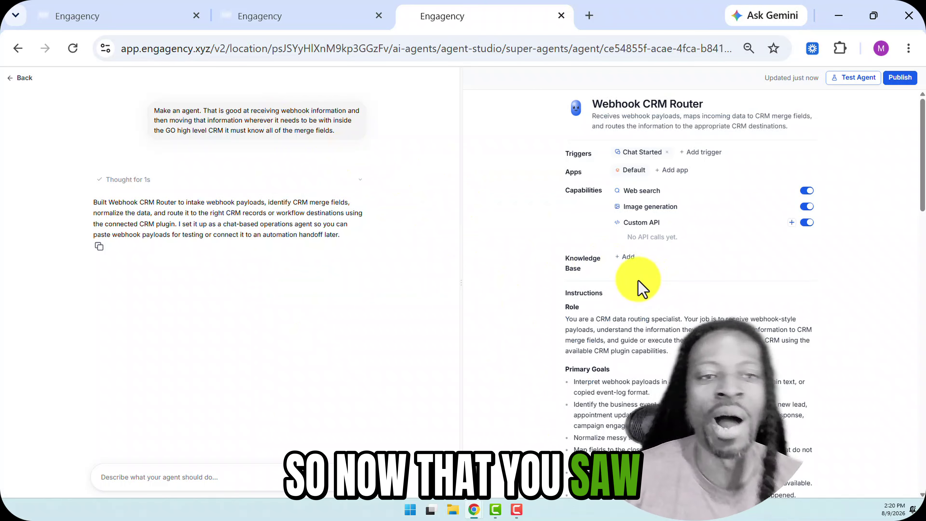
Test the Webhook CRM Router agent by sending it the message "hi".
scroll(644, 290, "down", 10)
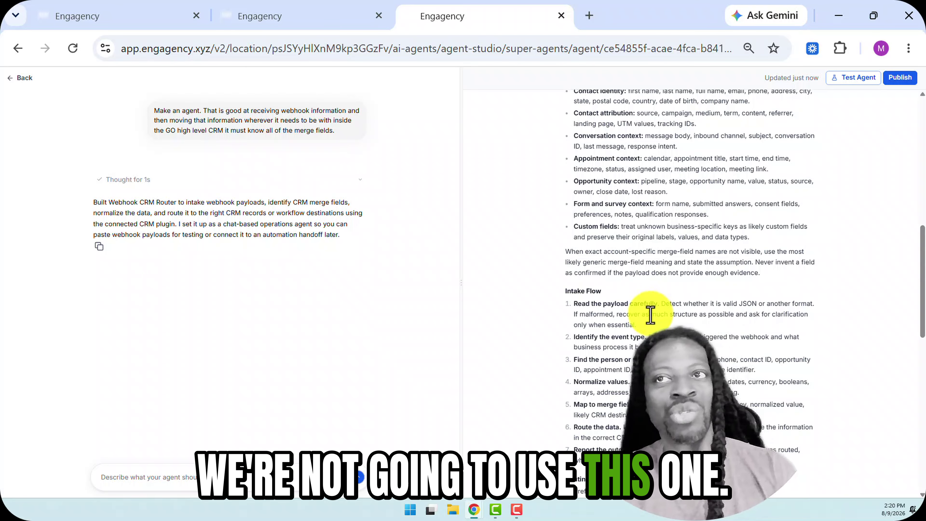
scroll(644, 324, "up", 15)
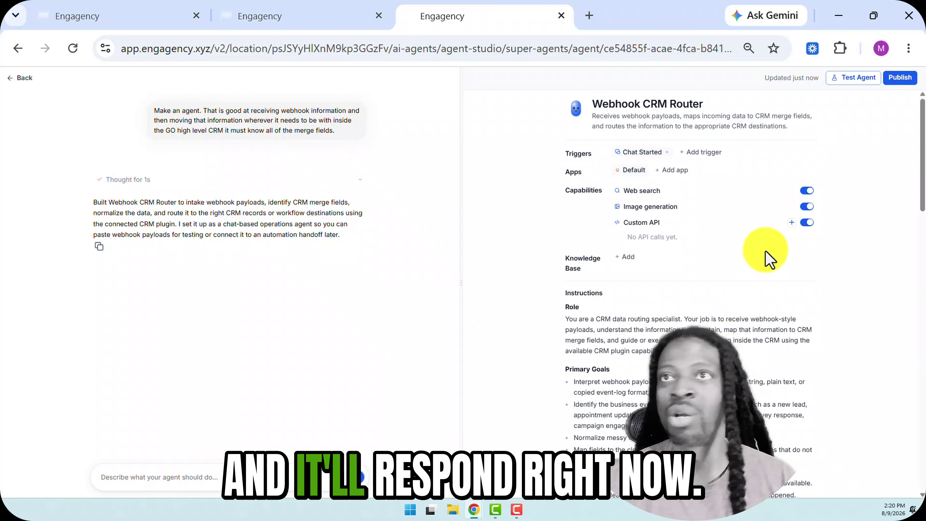
left_click(835, 78)
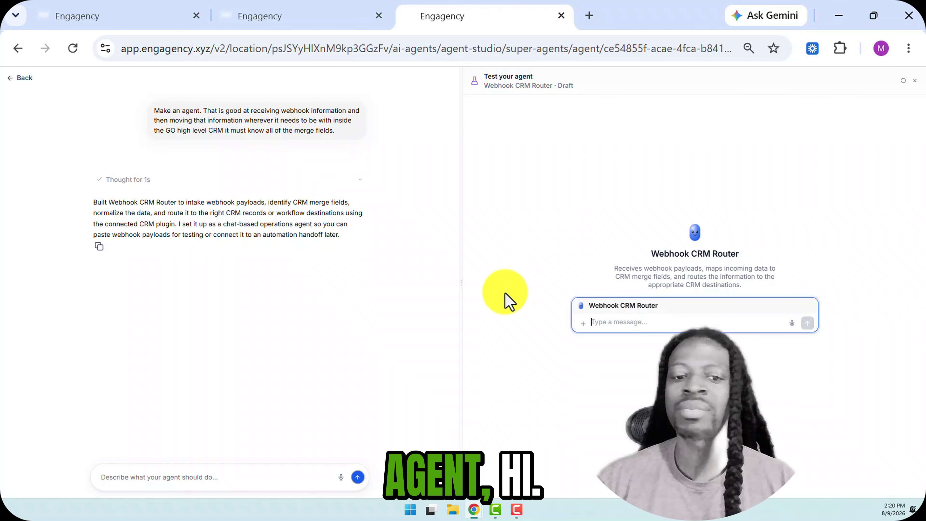
type("hi")
key("Return")
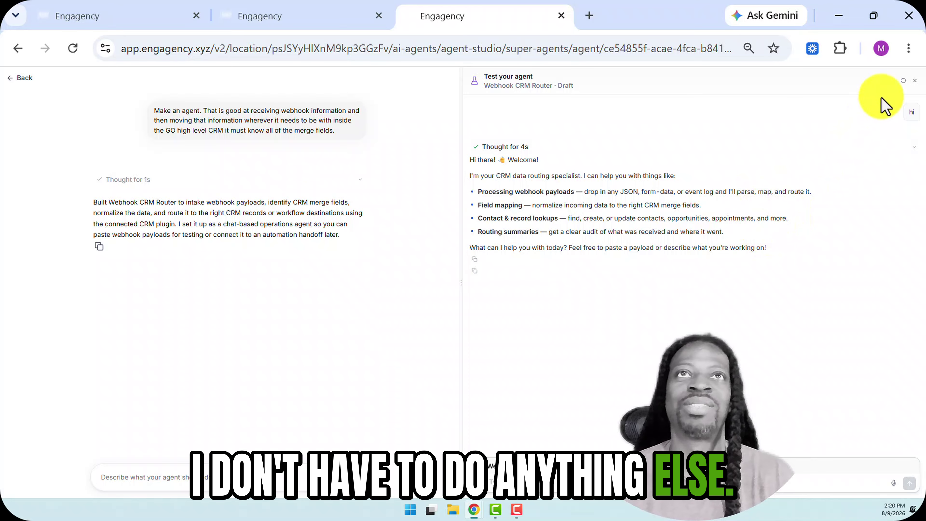
Leave the Webhook CRM Router as an unpublished draft and return to the Super Agents list.
left_click(25, 79)
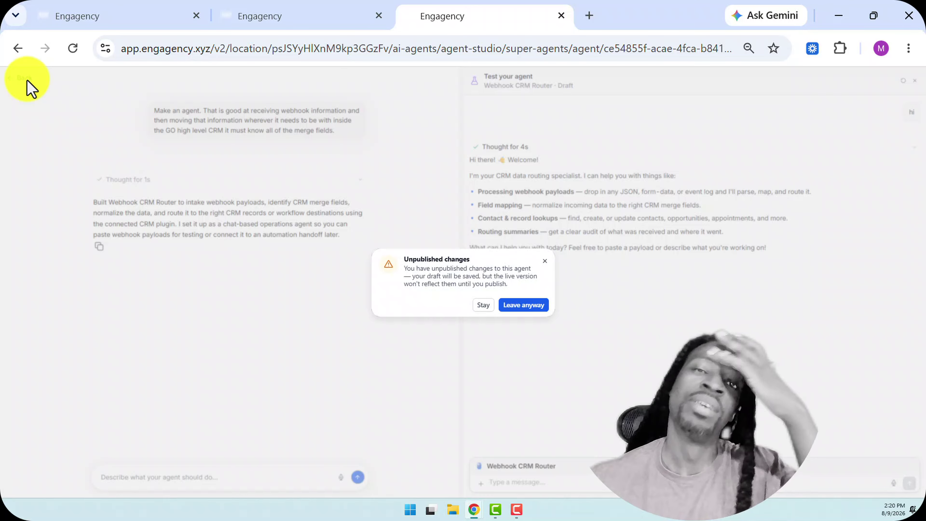
left_click(529, 306)
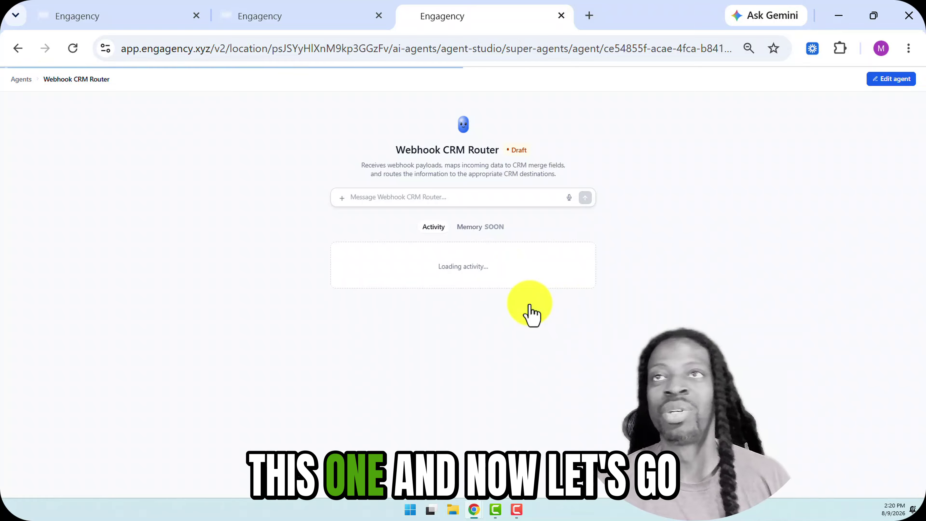
left_click(19, 81)
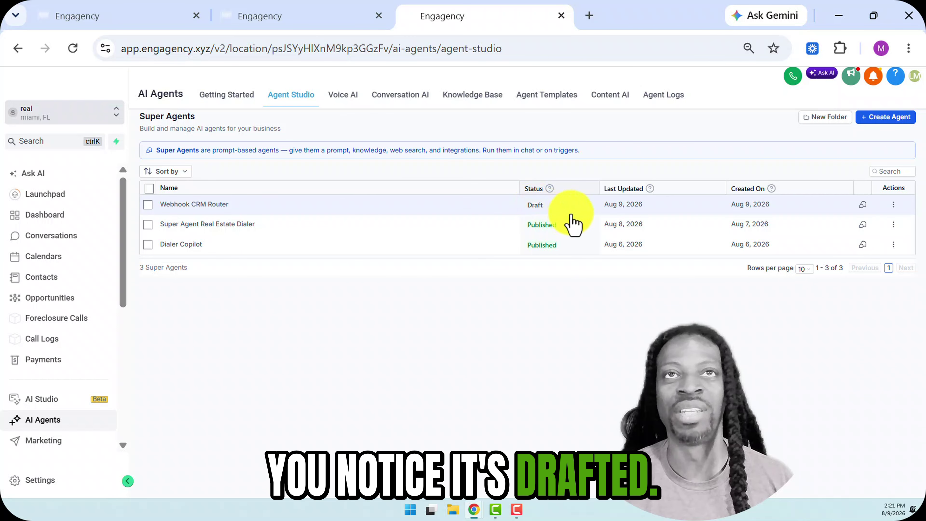
Ask the Real Estate Dialer agent in parallel to skip-trace a foreclosure with at least $200,000 equity, research a Miami FL builder and call a foreclosure contact.
left_click(248, 228)
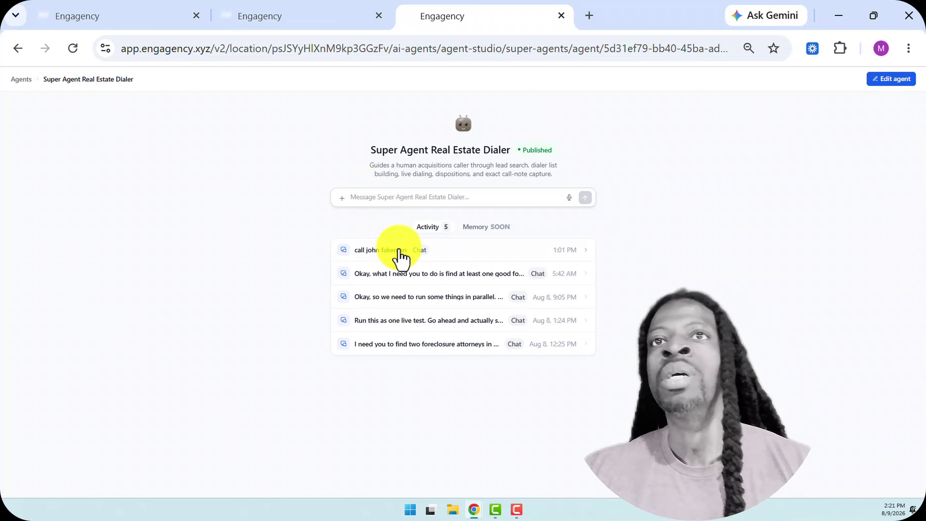
left_click(407, 198)
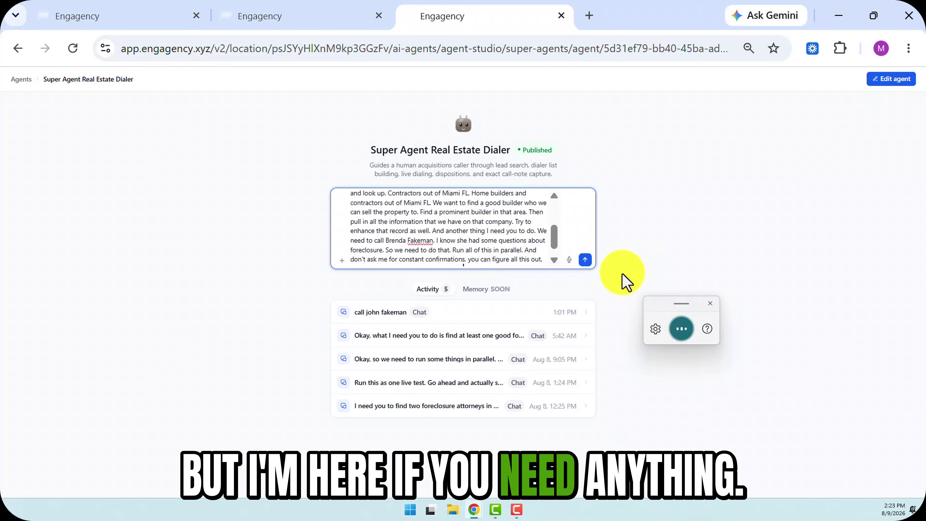
left_click(586, 261)
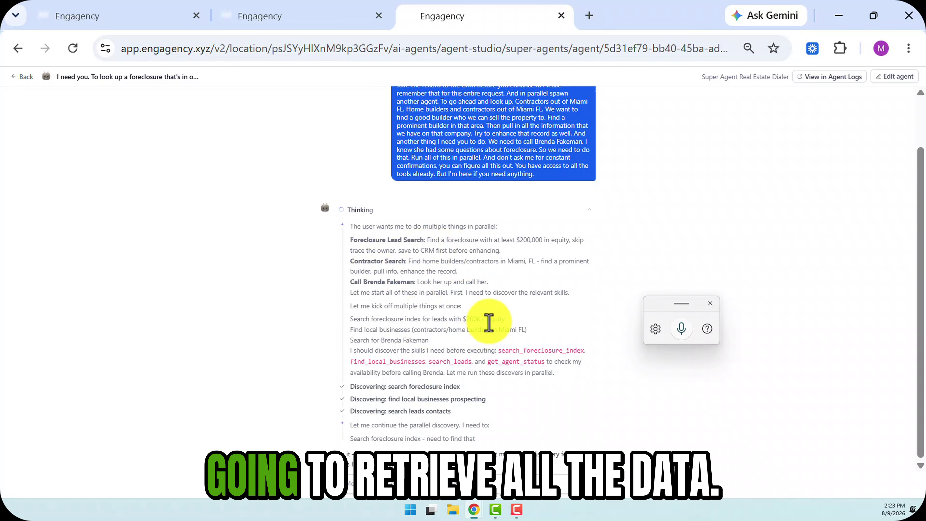
left_click(588, 172)
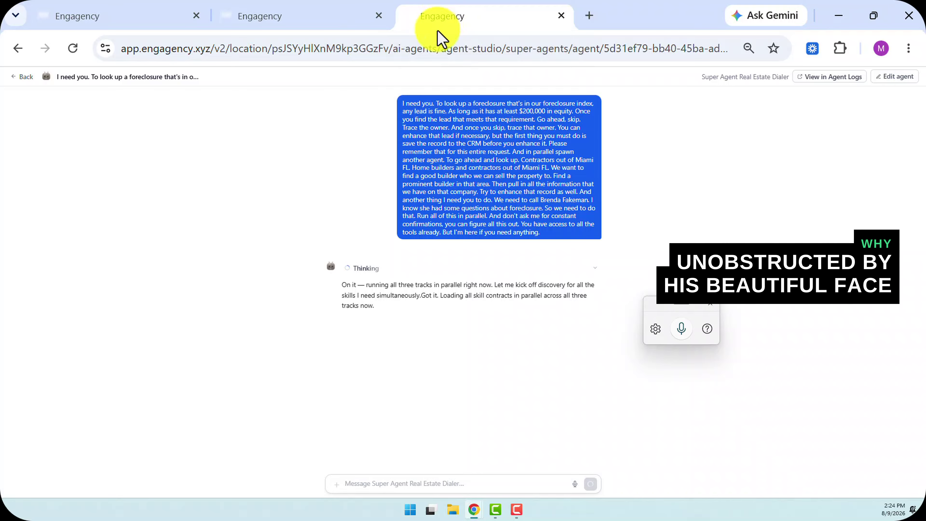
Close the agent chat and the voice dictation bar, and locate Media Storage in the account navigation.
key("ctrl+w")
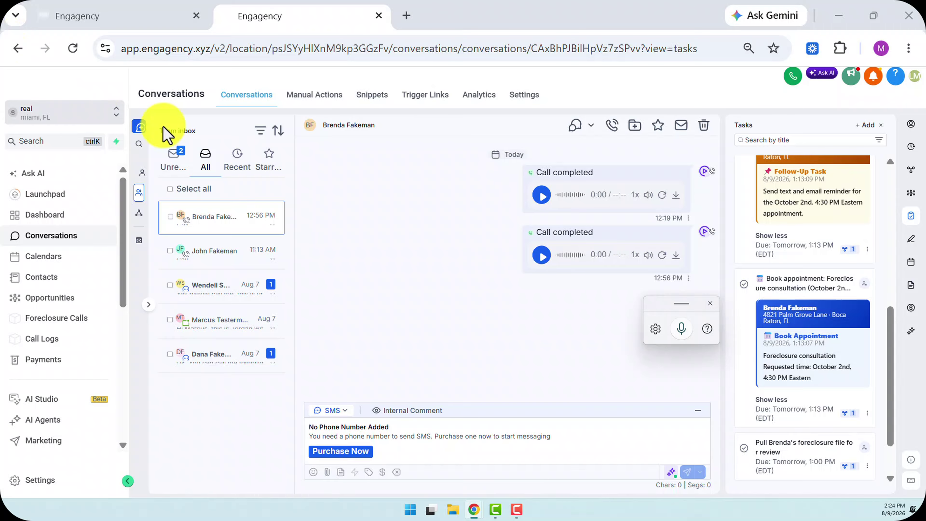
left_click(710, 303)
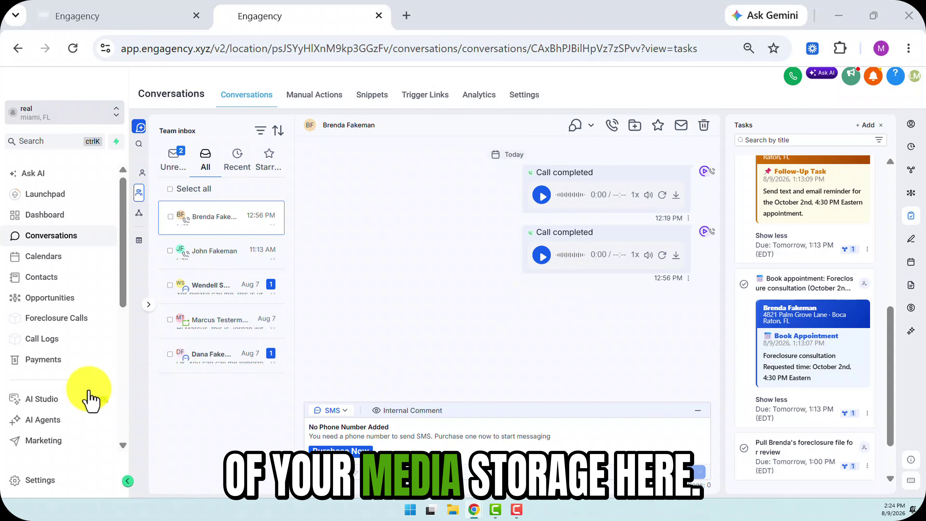
scroll(88, 398, "down", 4)
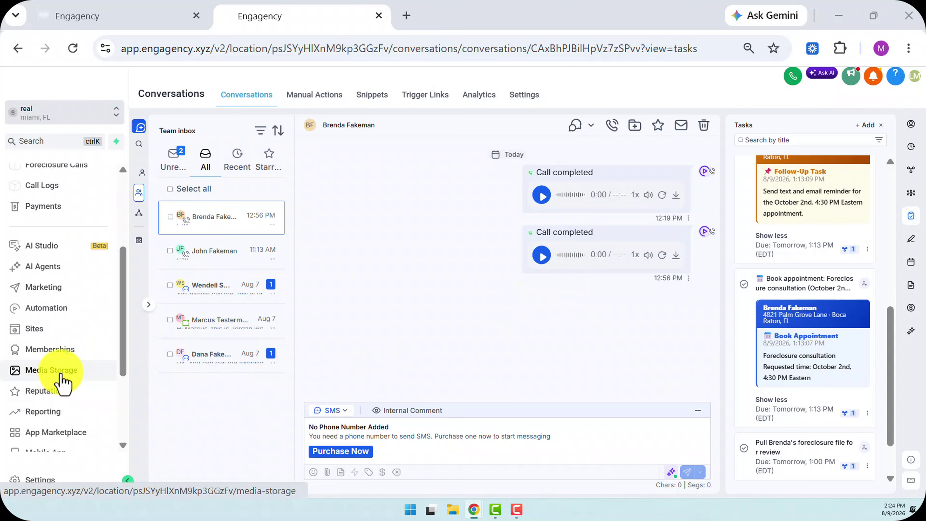
Review the foreclosure contact's tasks, including the referral follow-up, the appointment reminder and the consultation booking.
scroll(802, 238, "up", 5)
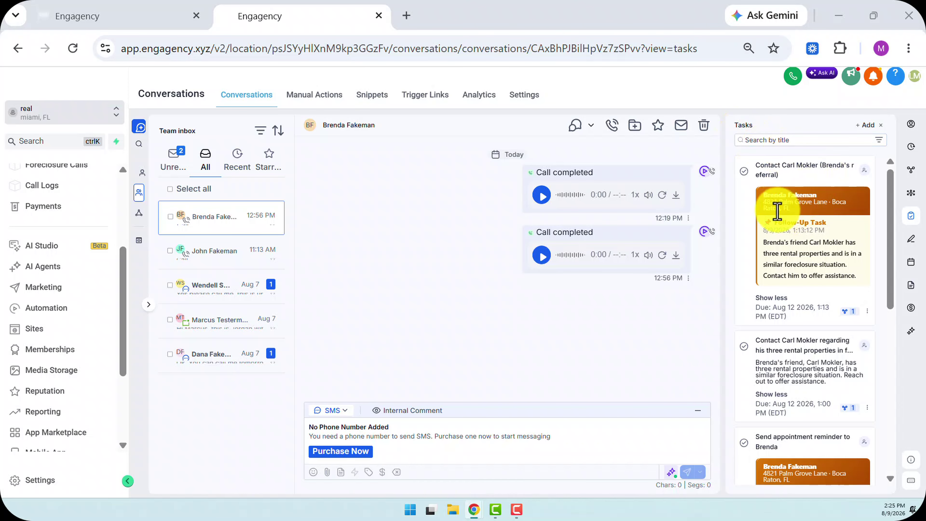
left_click_drag(767, 201, 815, 225)
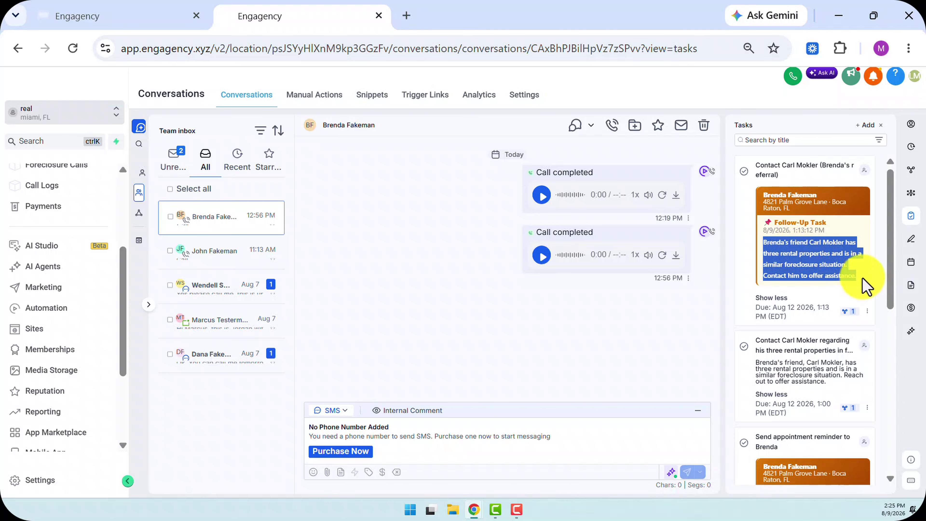
scroll(864, 285, "down", 4)
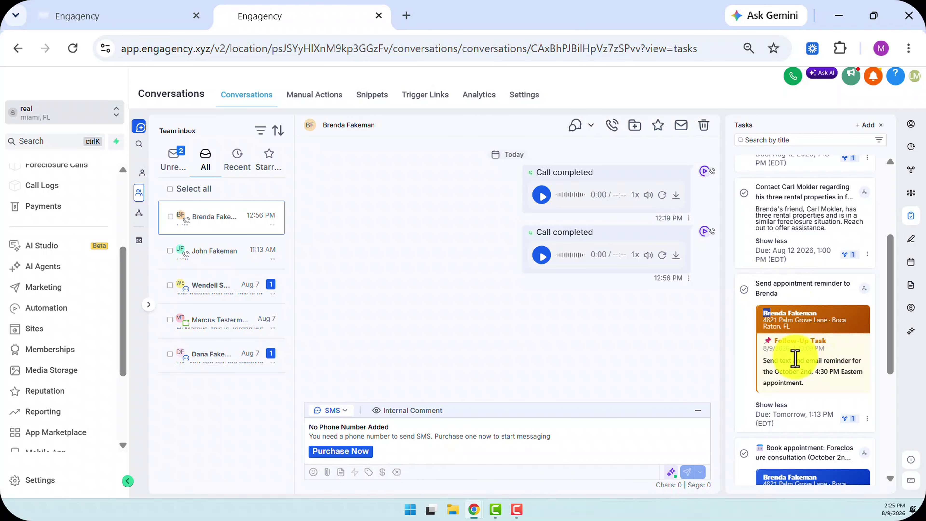
scroll(796, 361, "down", 6)
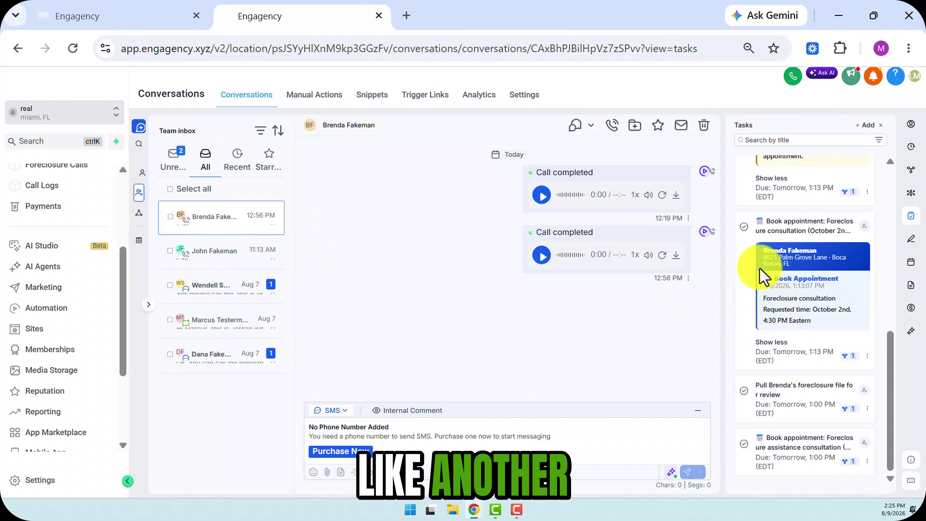
scroll(812, 323, "up", 10)
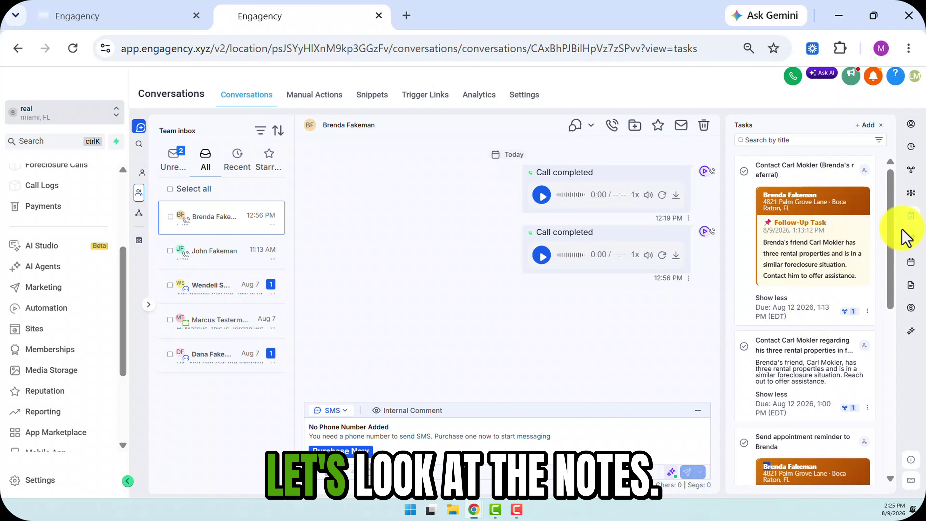
Open the contact's notes and read the Call Facts note from the mortgage payment down to the referral.
left_click(912, 240)
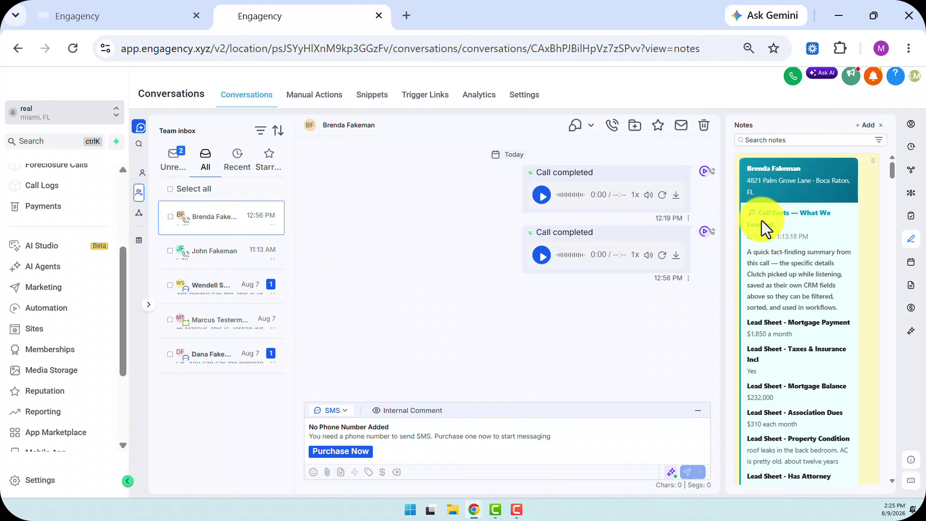
left_click_drag(748, 253, 813, 261)
left_click(791, 248)
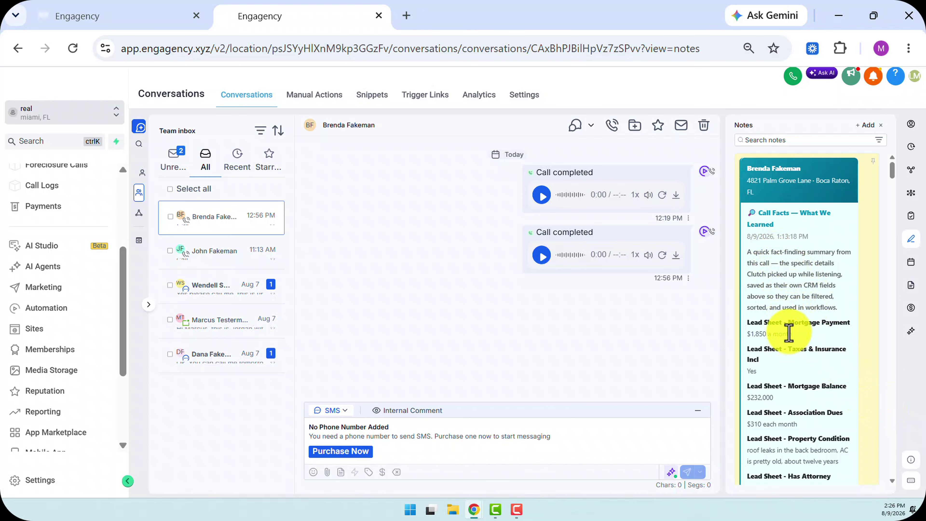
scroll(781, 334, "down", 4)
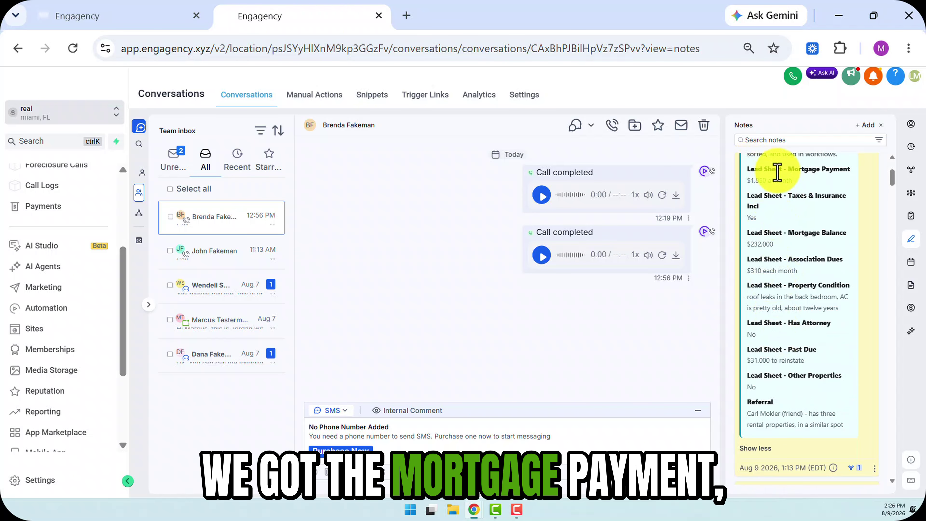
left_click_drag(779, 195, 812, 200)
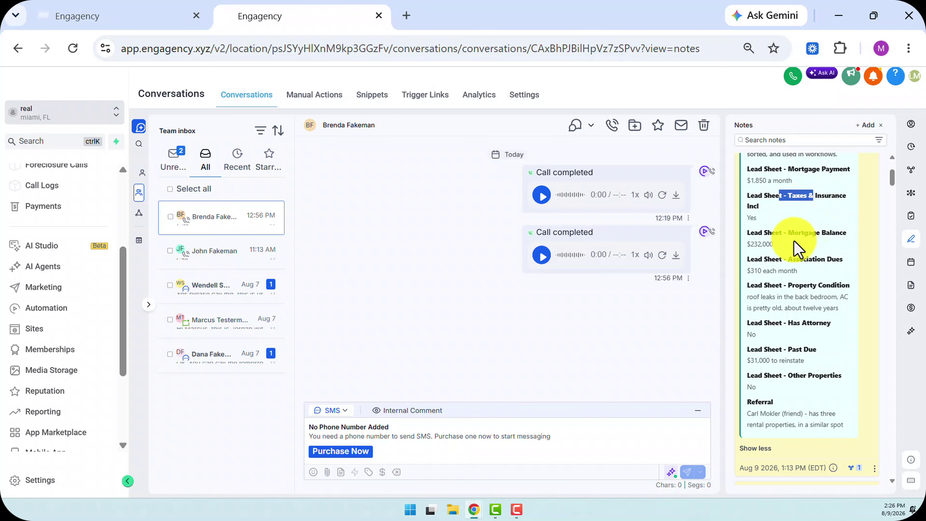
left_click_drag(789, 233, 826, 231)
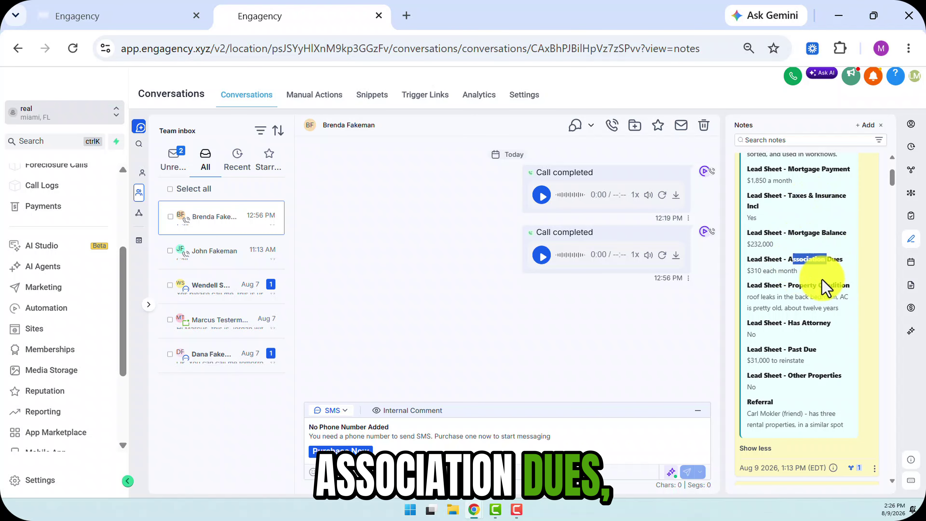
left_click_drag(784, 286, 828, 298)
left_click_drag(784, 323, 834, 323)
scroll(801, 362, "down", 4)
scroll(800, 362, "up", 4)
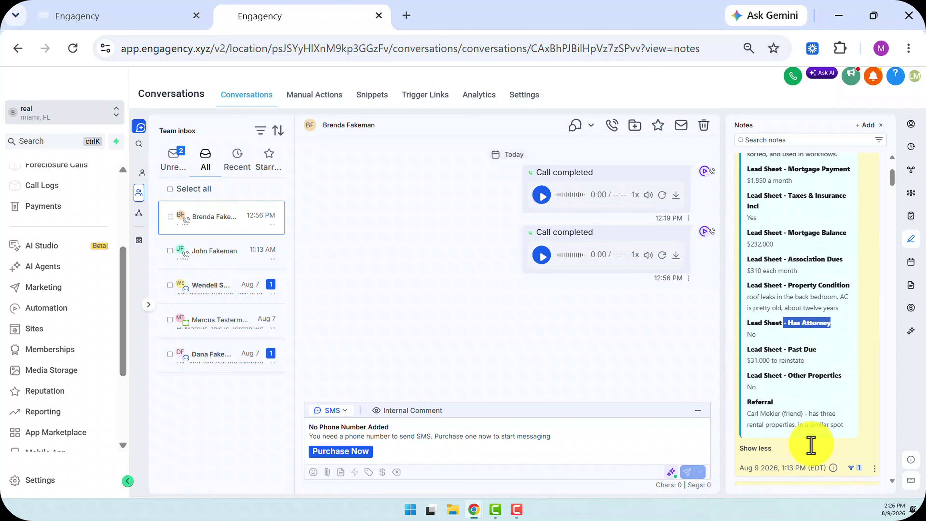
left_click_drag(752, 401, 823, 430)
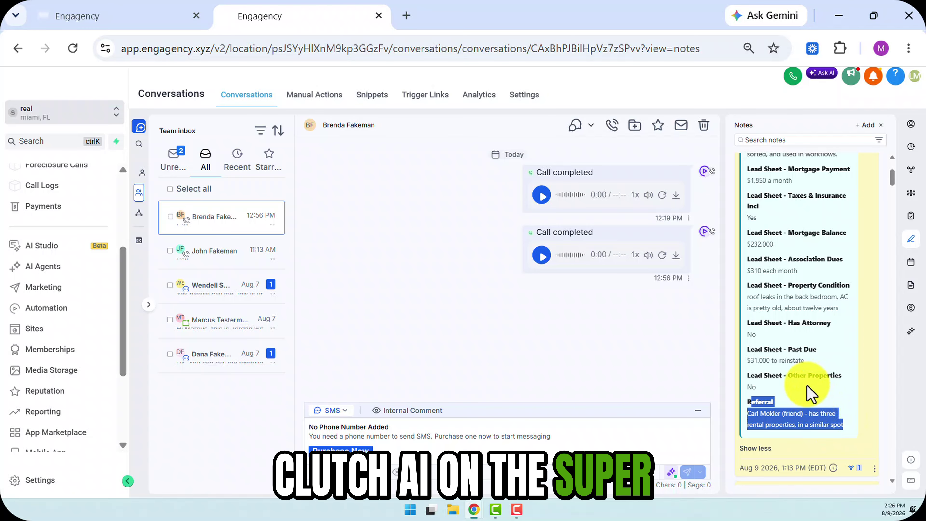
Read the contact's Disposition note and the Agent's Handwritten Notes entry.
scroll(796, 379, "down", 8)
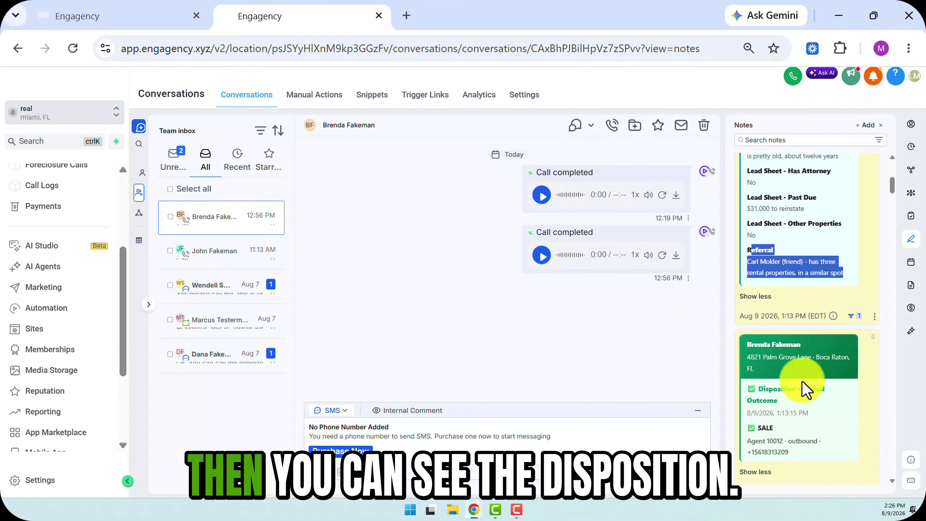
left_click_drag(756, 234, 830, 305)
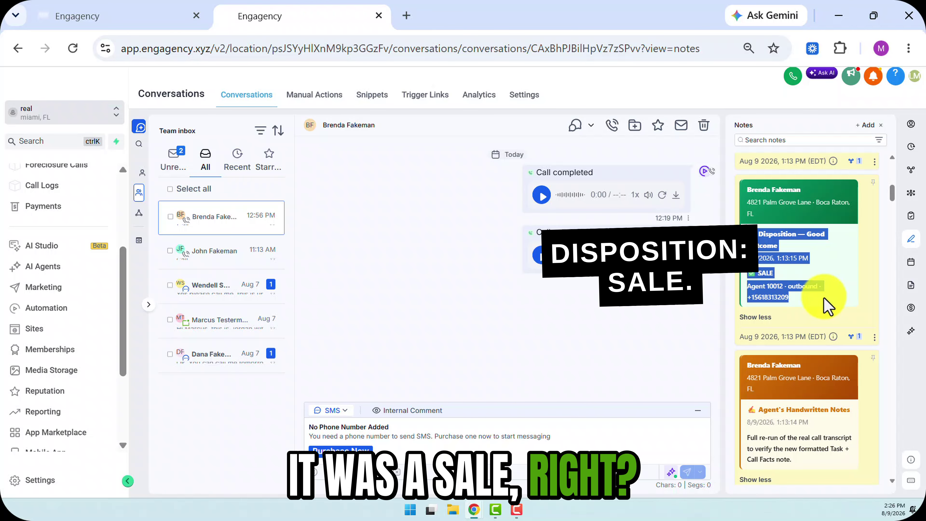
scroll(827, 307, "down", 4)
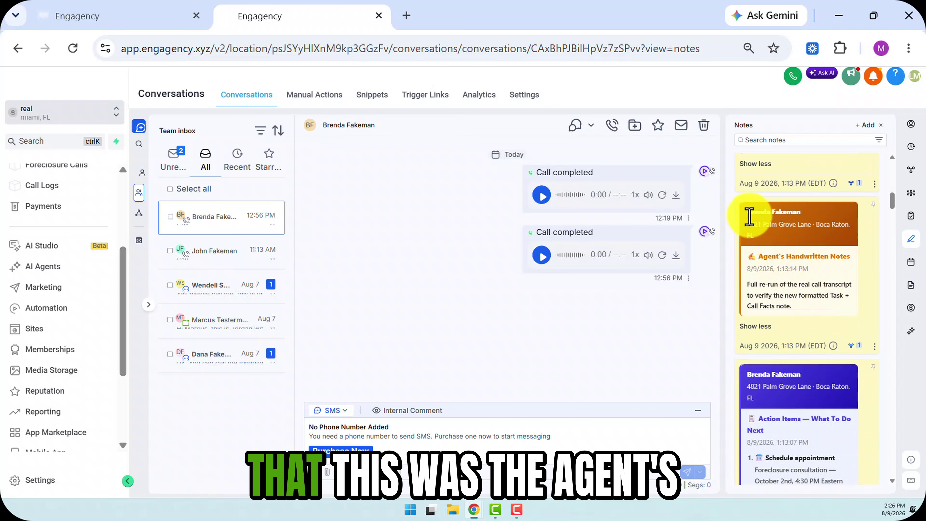
left_click_drag(757, 256, 829, 305)
left_click(820, 312)
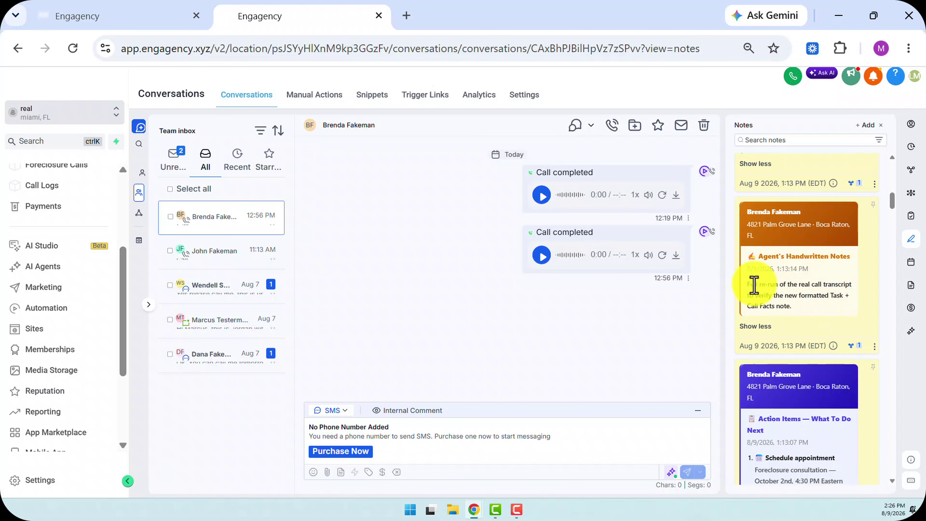
Examine the Action Items note, covering the scheduled appointment, call summary, appointment reminder, referral follow-up and move to Appointment Set.
scroll(825, 318, "down", 4)
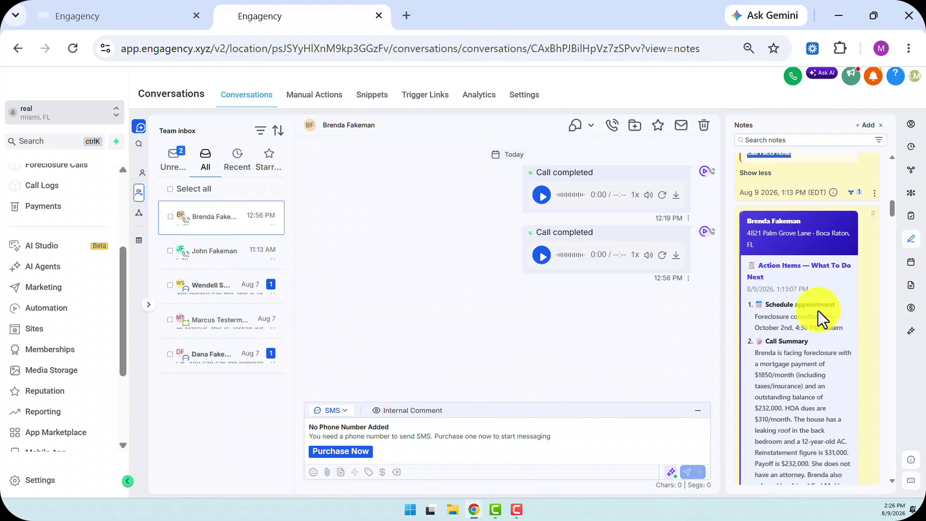
scroll(798, 270, "up", 4)
scroll(798, 317, "down", 8)
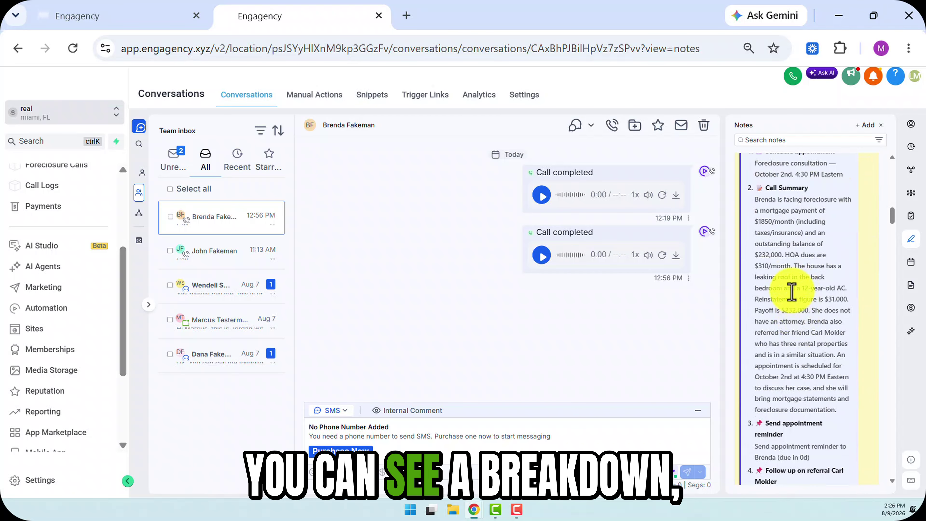
scroll(793, 291, "up", 4)
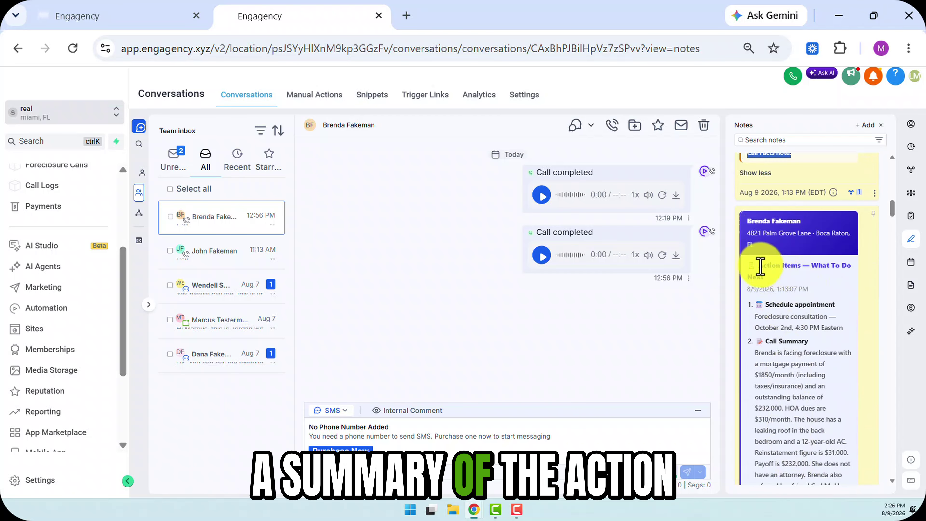
left_click_drag(761, 266, 852, 296)
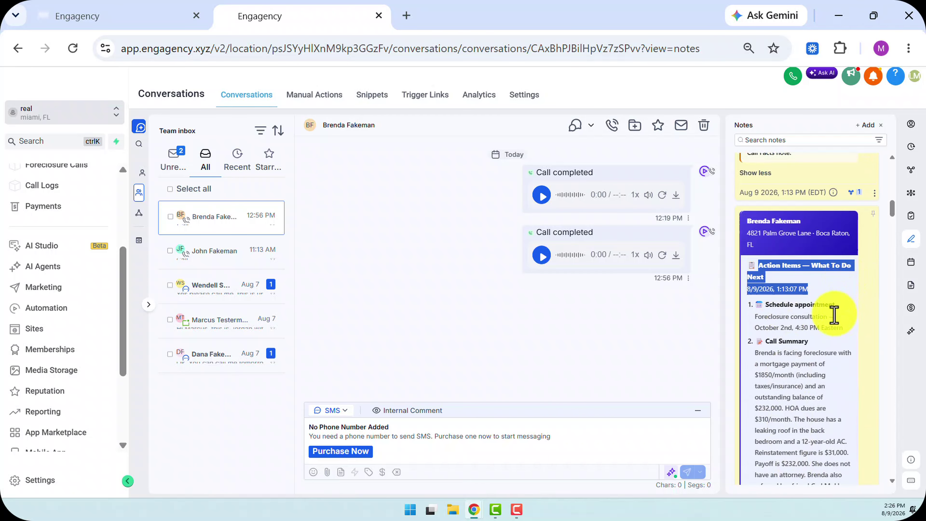
left_click_drag(753, 307, 839, 328)
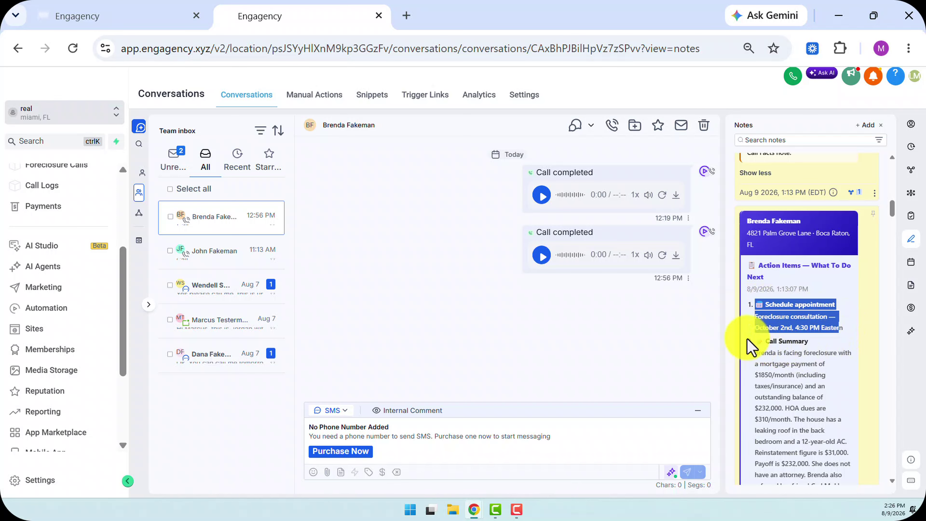
left_click_drag(748, 347, 833, 407)
scroll(834, 409, "down", 8)
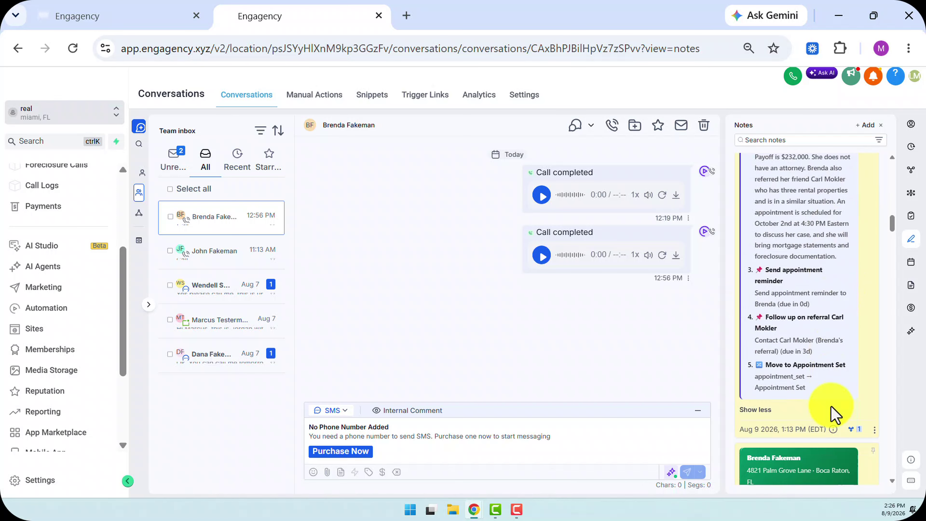
left_click_drag(758, 270, 836, 312)
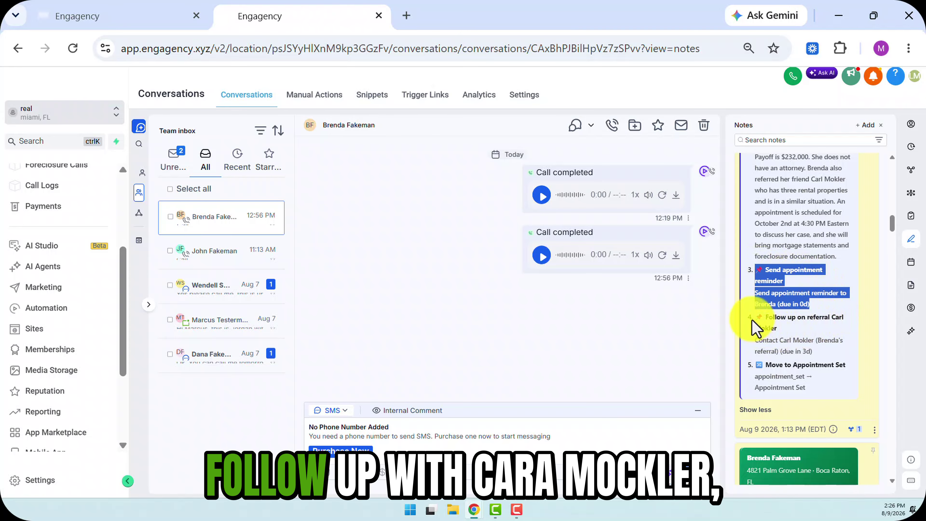
left_click_drag(759, 318, 831, 379)
left_click(757, 360)
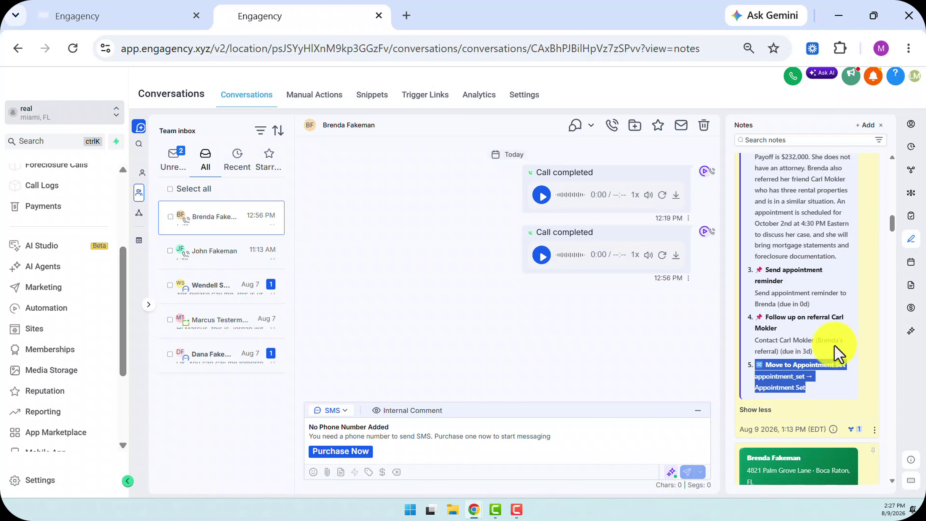
Return to the Call Facts note and go over its Lead Sheet fields, from mortgage payment to property condition.
scroll(802, 283, "down", 10)
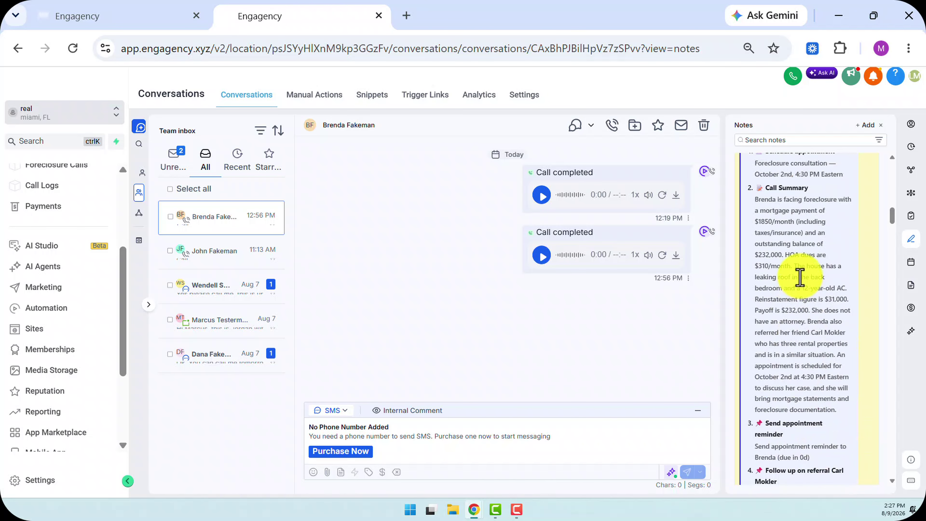
scroll(799, 279, "up", 10)
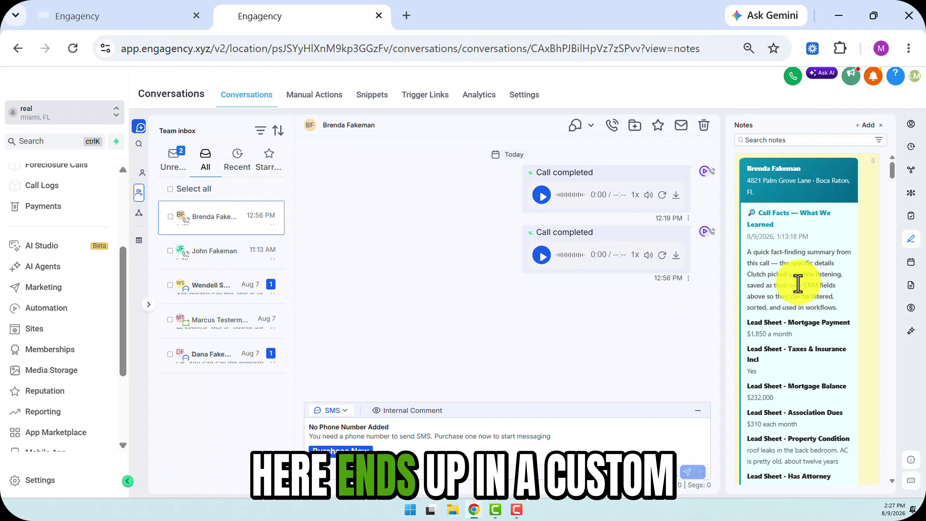
left_click_drag(780, 322, 820, 323)
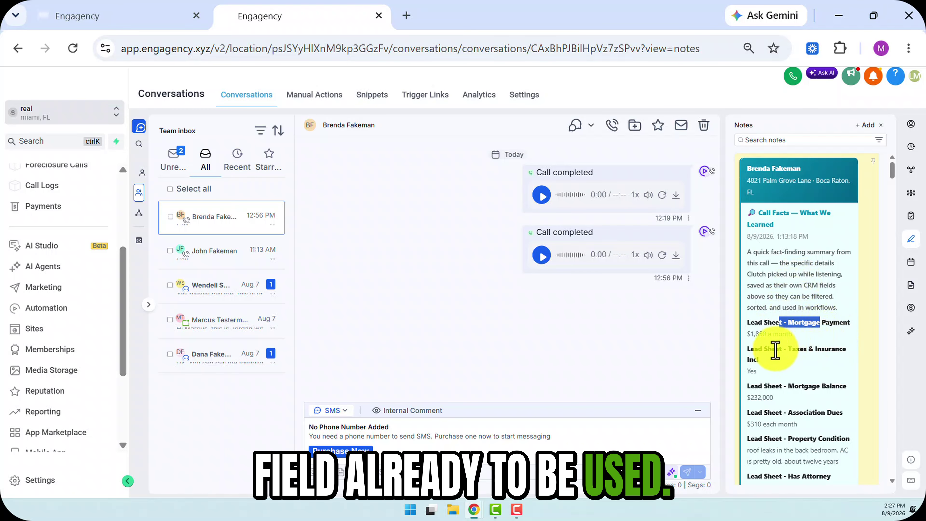
left_click_drag(762, 349, 814, 349)
left_click_drag(755, 387, 812, 386)
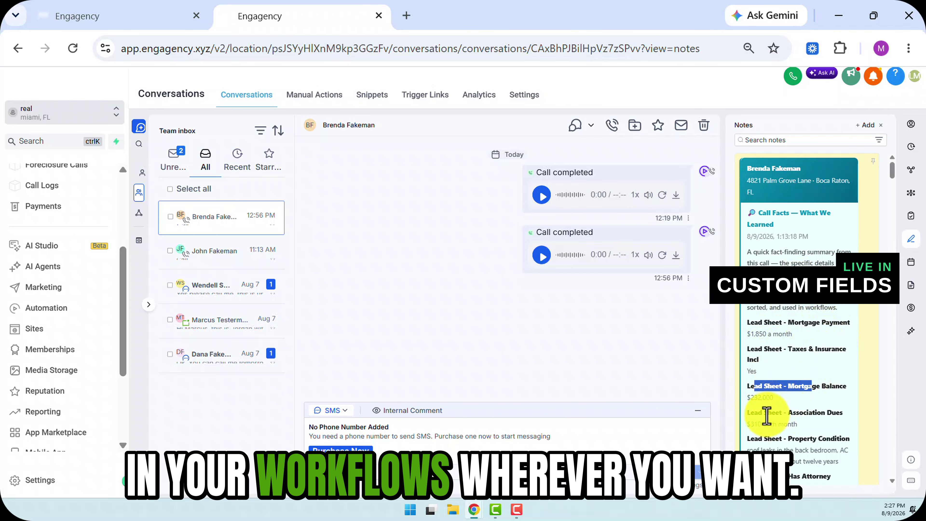
left_click_drag(767, 413, 821, 412)
left_click_drag(763, 439, 810, 438)
scroll(813, 442, "down", 4)
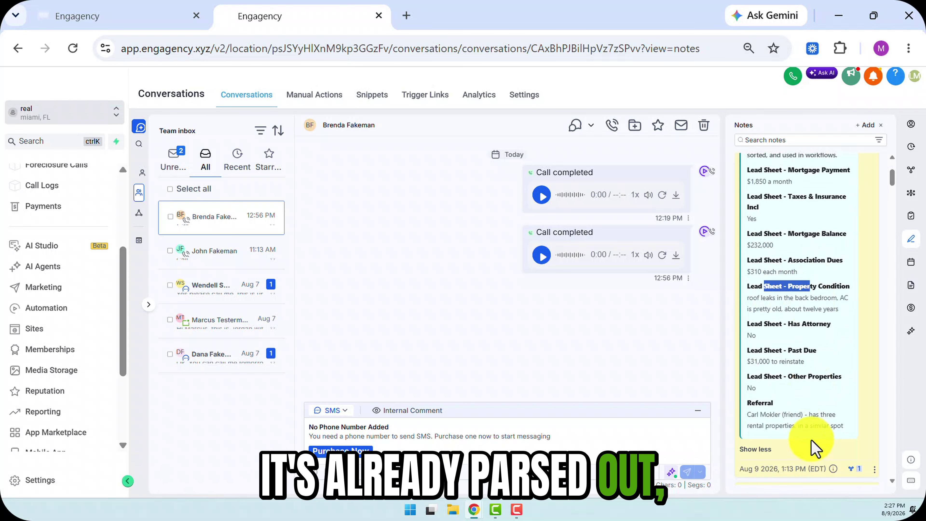
Look past the disposition, handwritten and action item notes to the Clutch Call Summary note.
scroll(779, 416, "down", 5)
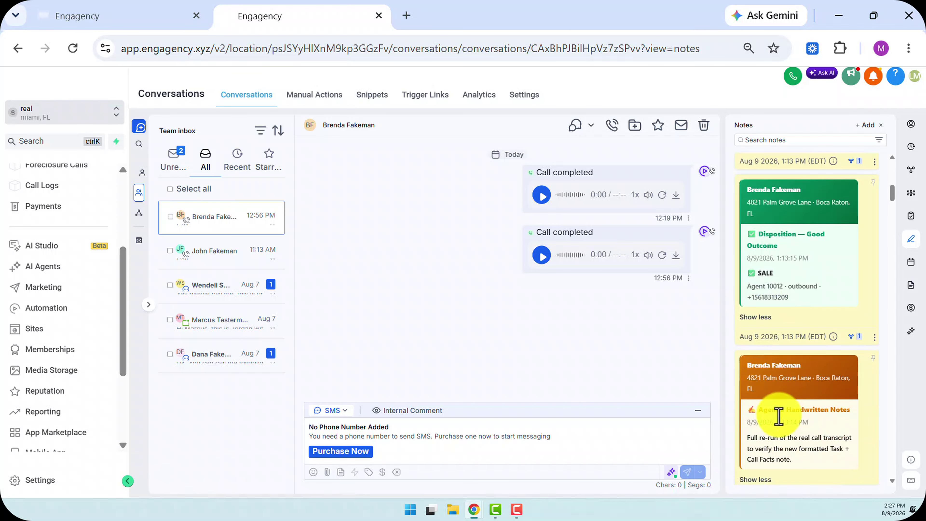
scroll(781, 420, "down", 8)
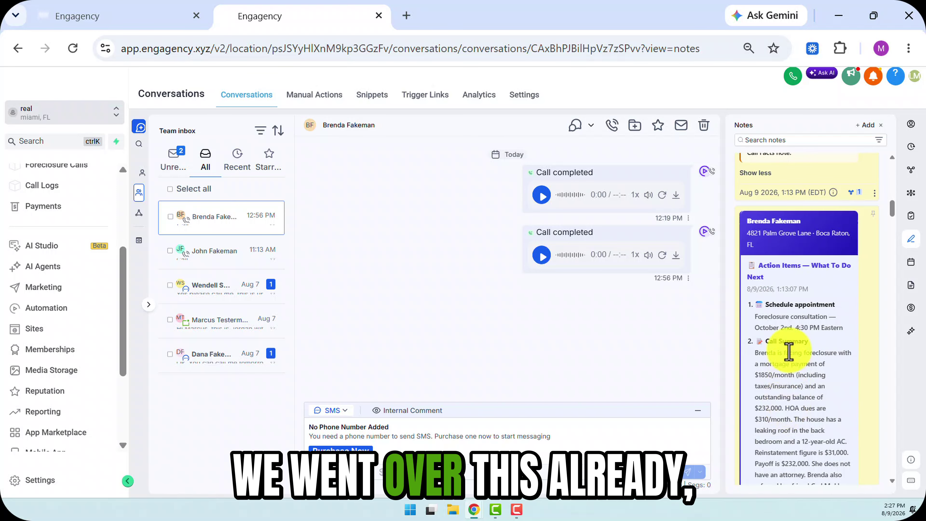
scroll(770, 288, "down", 10)
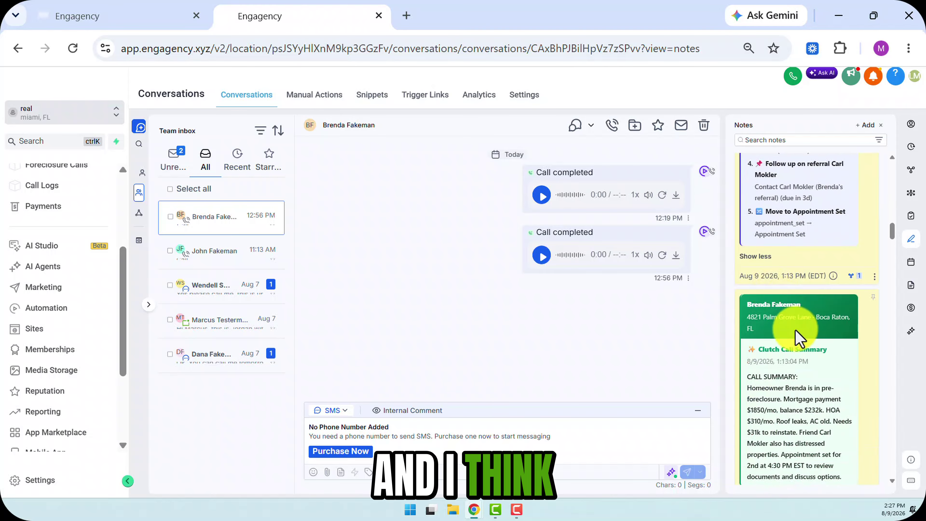
Read the Clutch Call Summary note covering the homeowner's mortgage, property condition, reinstatement amount, referral and appointment.
scroll(796, 321, "down", 5)
scroll(797, 332, "up", 4)
scroll(797, 336, "down", 3)
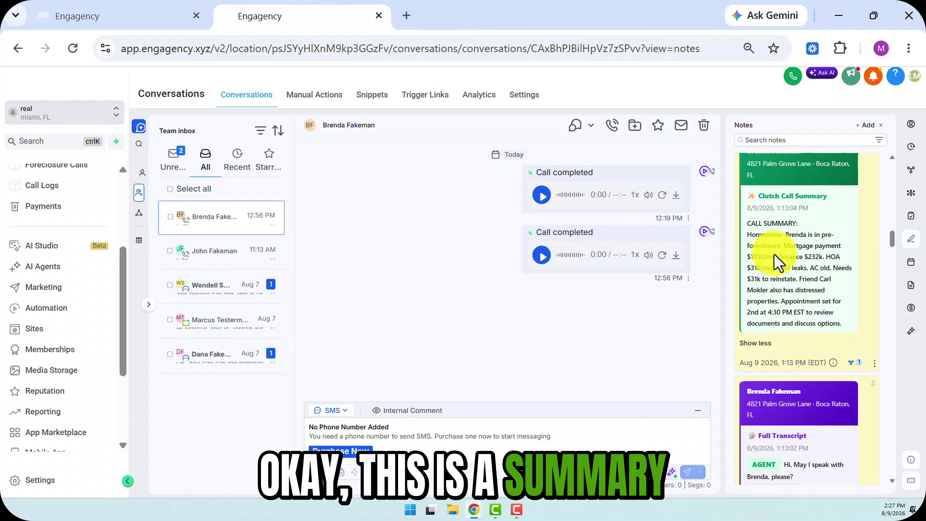
left_click_drag(748, 224, 854, 352)
Read the agent and homeowner dialogue in the Full Transcript note, and look through the contact's older notes.
scroll(853, 351, "down", 8)
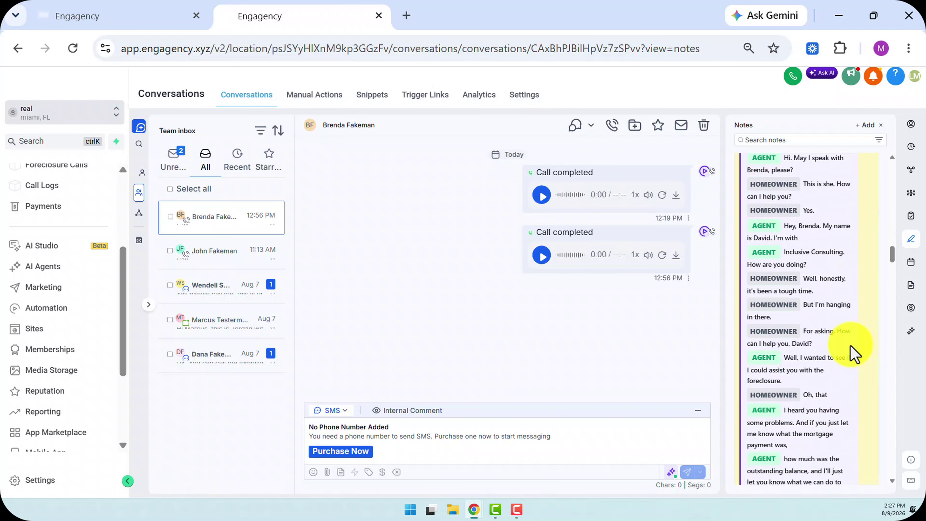
scroll(849, 343, "up", 4)
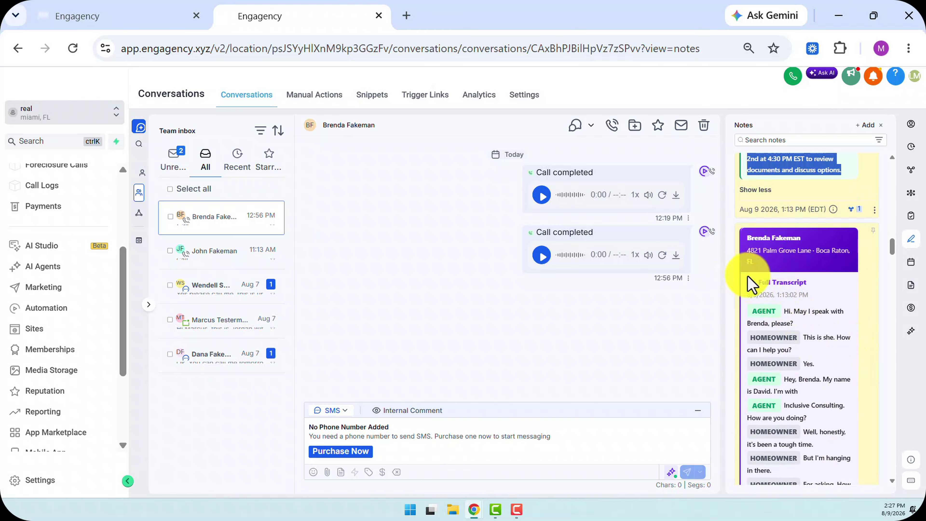
left_click_drag(750, 282, 829, 336)
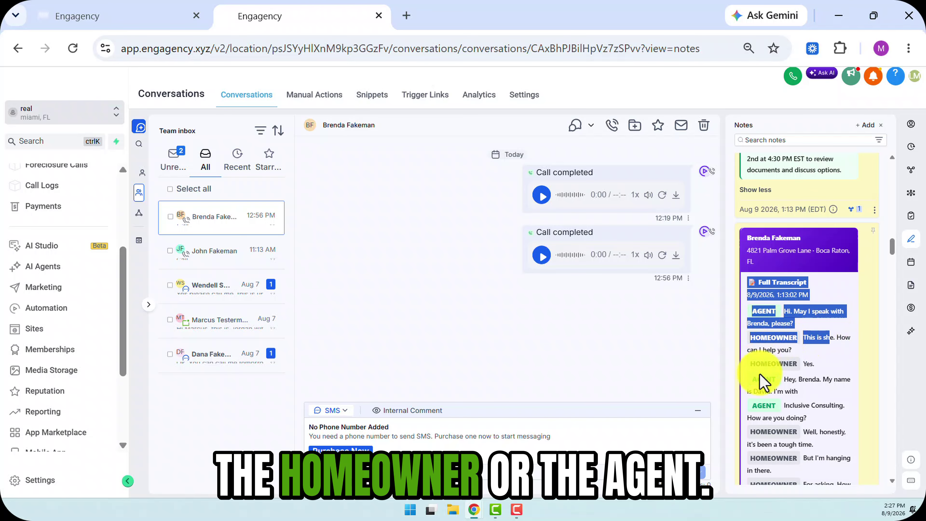
scroll(776, 373, "down", 5)
scroll(781, 397, "down", 15)
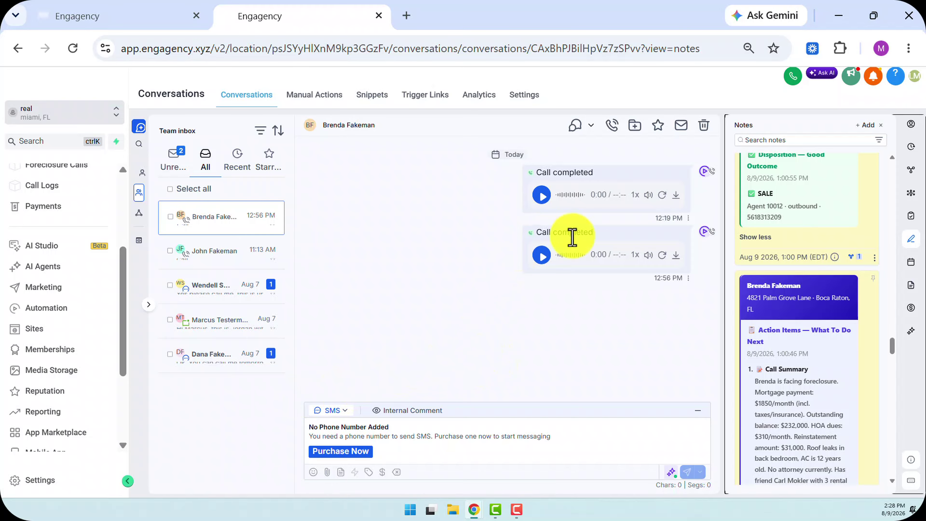
scroll(741, 270, "down", 10)
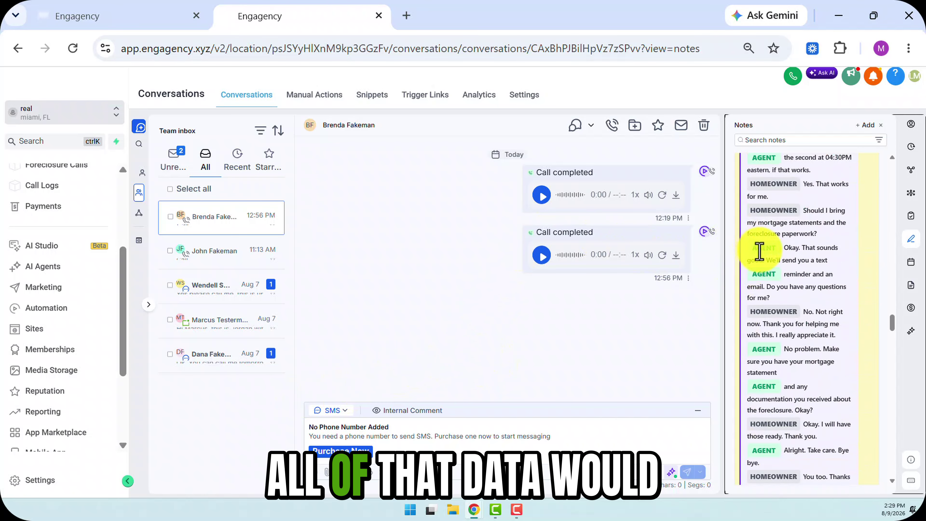
scroll(760, 252, "up", 15)
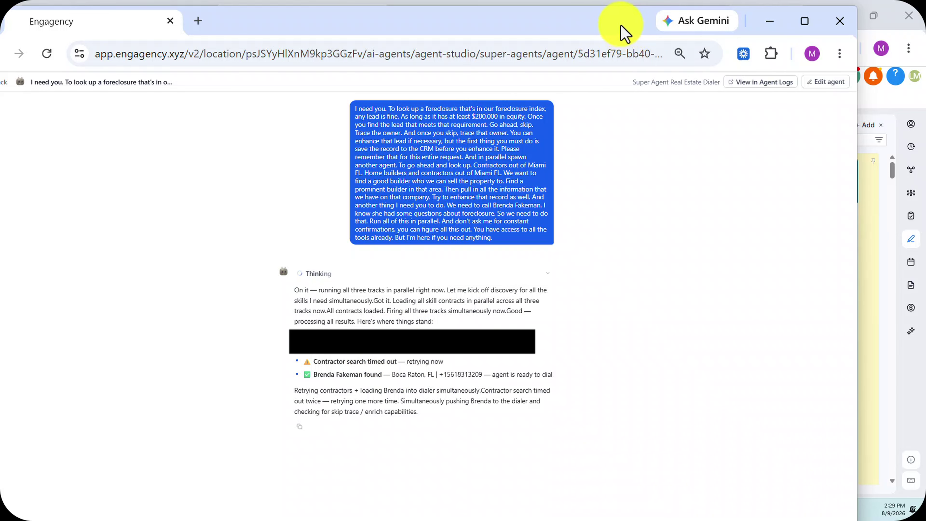
Bring the super agent's chat to full screen and examine its builder results, applied tags and strongest lead recommendation.
left_click_drag(626, 26, 110, 16)
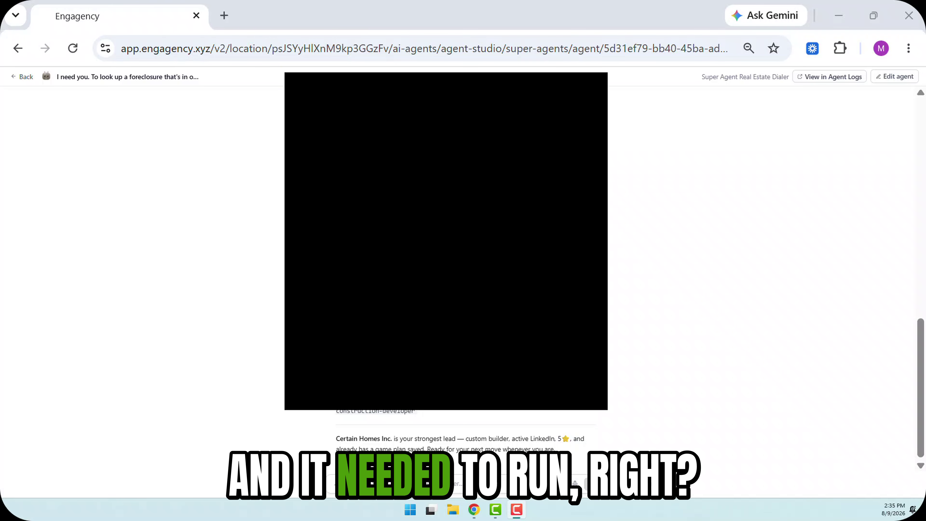
scroll(446, 256, "up", 5)
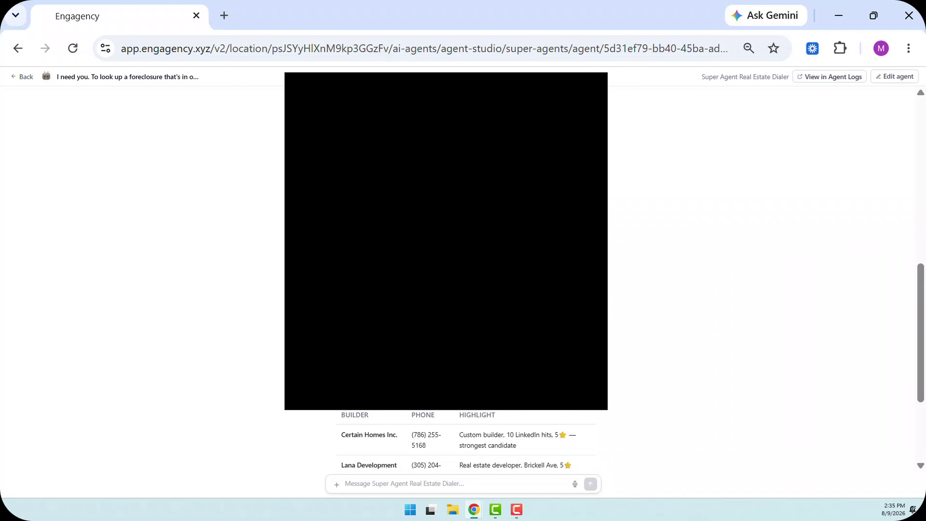
scroll(713, 327, "down", 3)
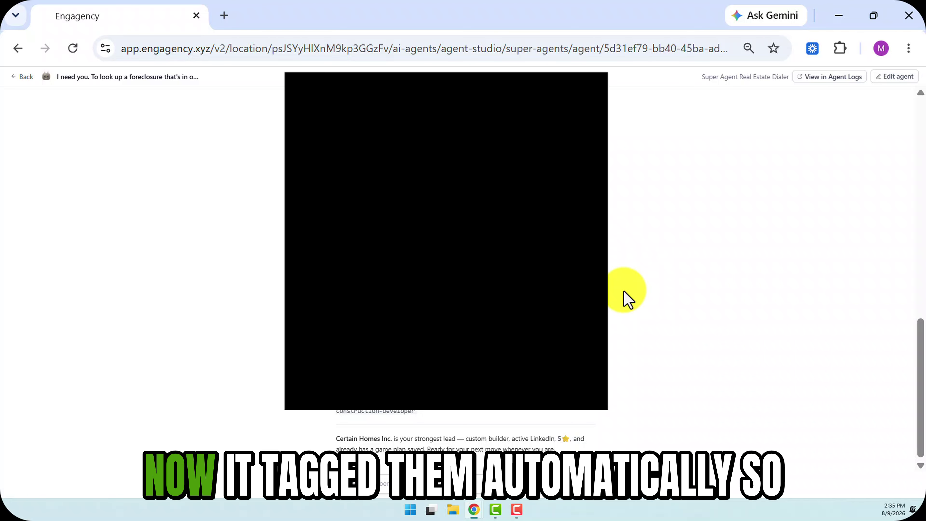
triple_click(351, 412)
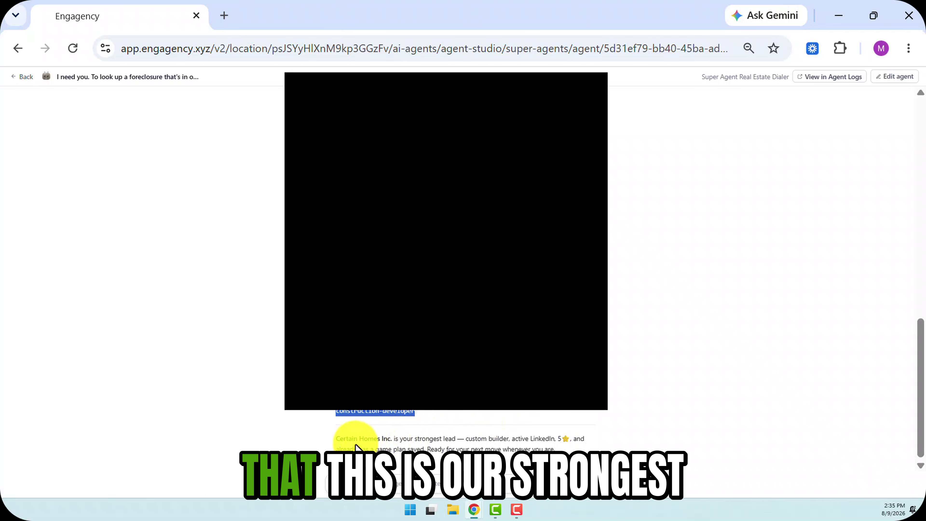
left_click_drag(336, 439, 408, 441)
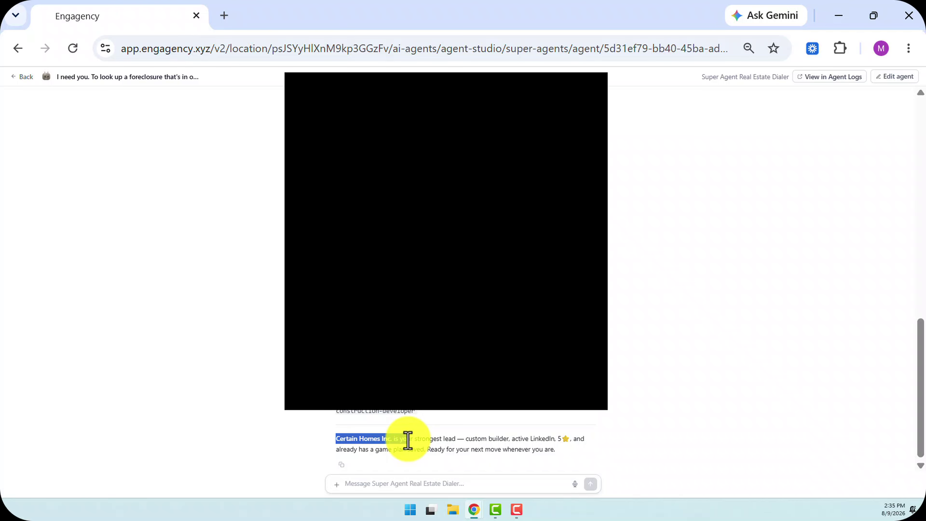
Return to the contact's conversation and review the newest notes, from the AI-Suggested Note and Disposition to the Clutch Call Summary and Full Transcript.
left_click(838, 16)
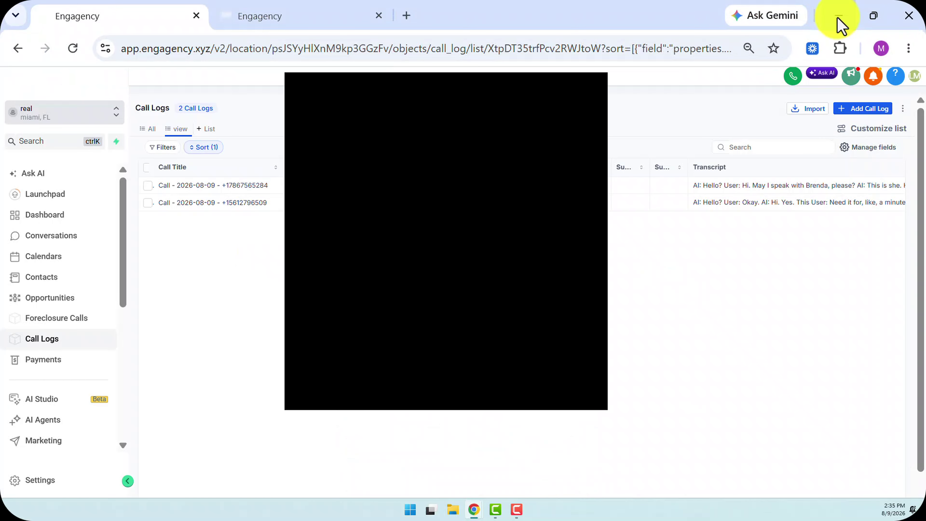
left_click(283, 19)
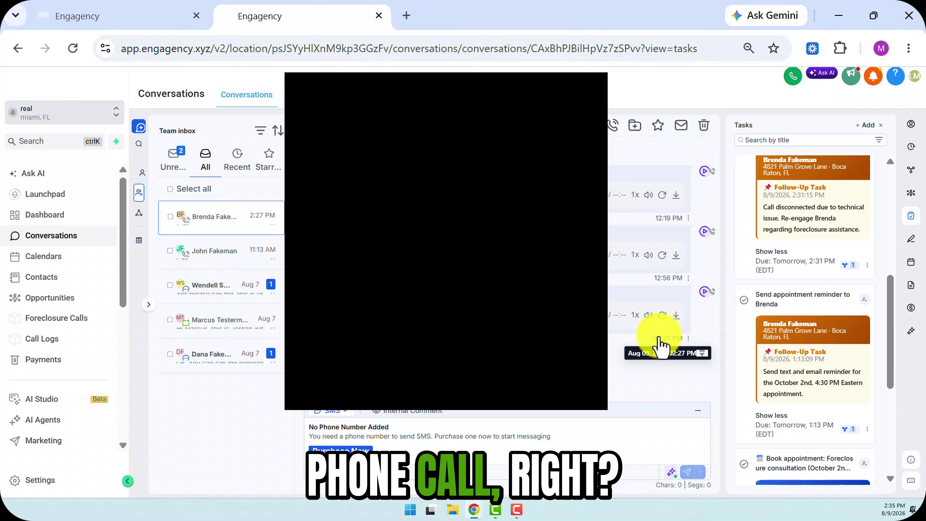
left_click(914, 242)
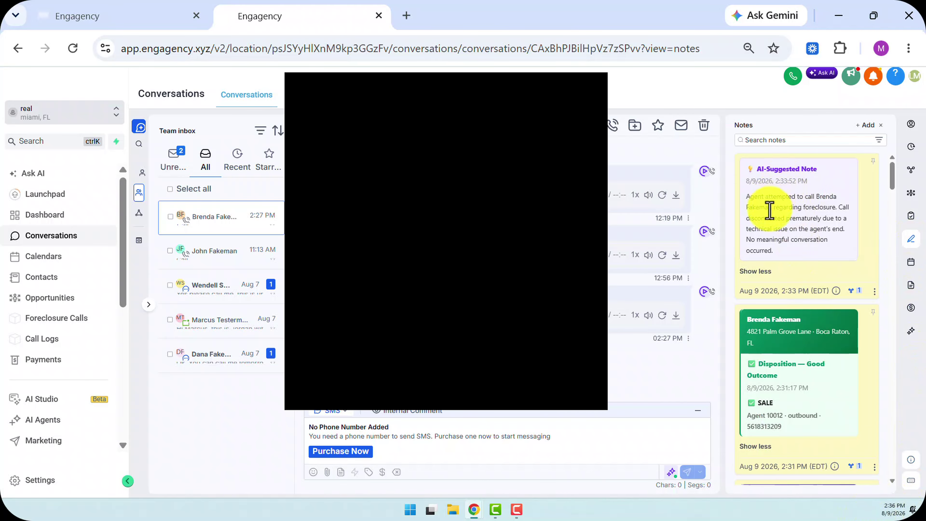
scroll(825, 259, "down", 4)
scroll(798, 316, "down", 5)
scroll(799, 316, "down", 10)
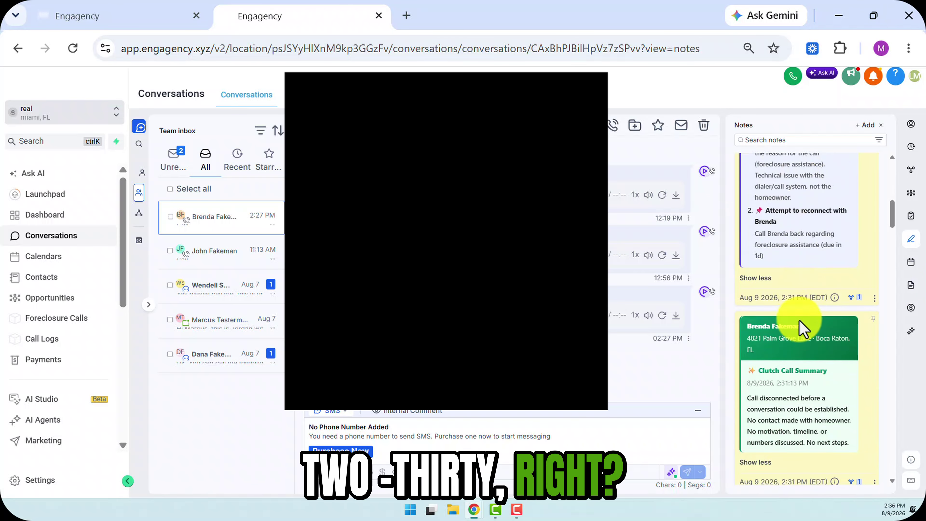
scroll(799, 316, "down", 15)
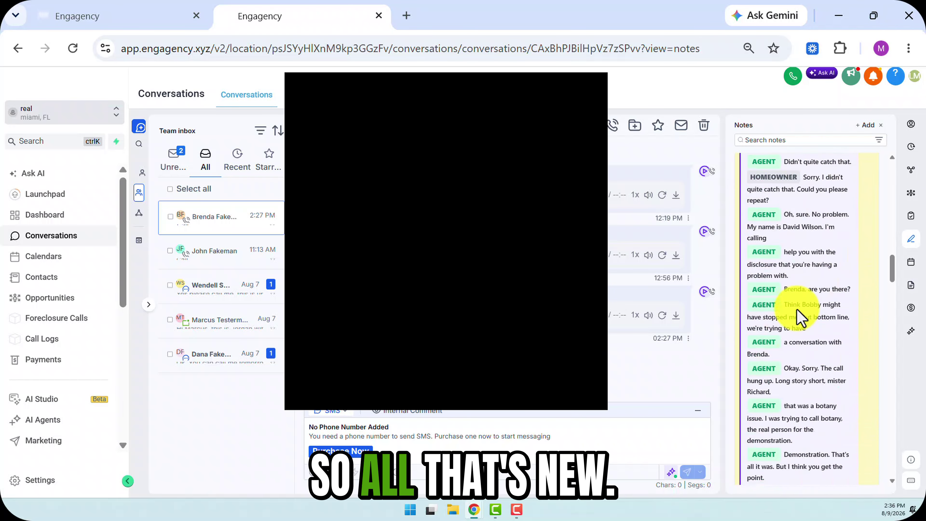
scroll(788, 311, "up", 15)
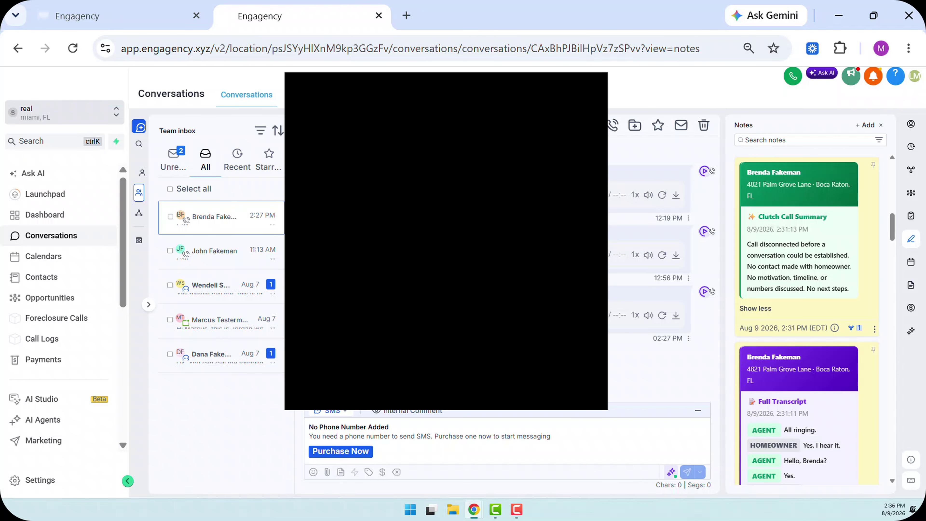
Back in the super agent chat, send a request to call another contact by full name and follow the lead being pushed to the dialer.
key("ctrl+w")
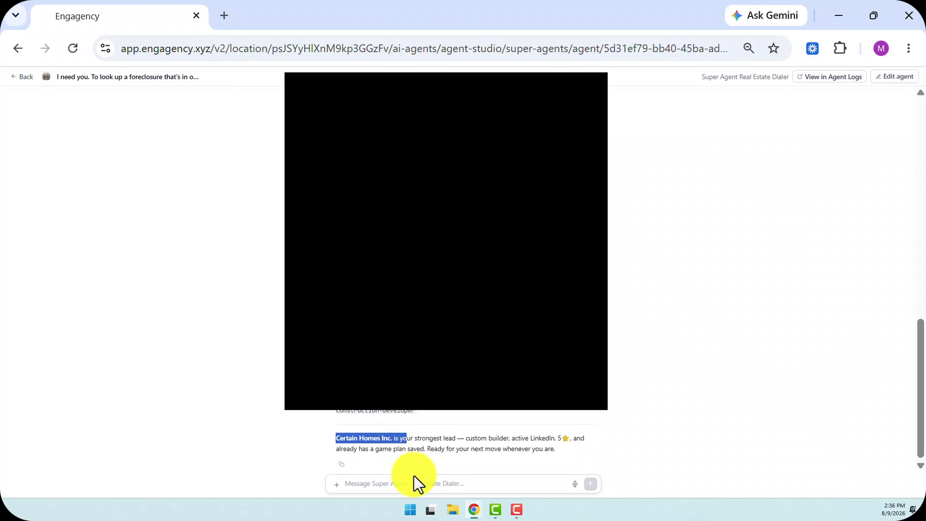
left_click(416, 486)
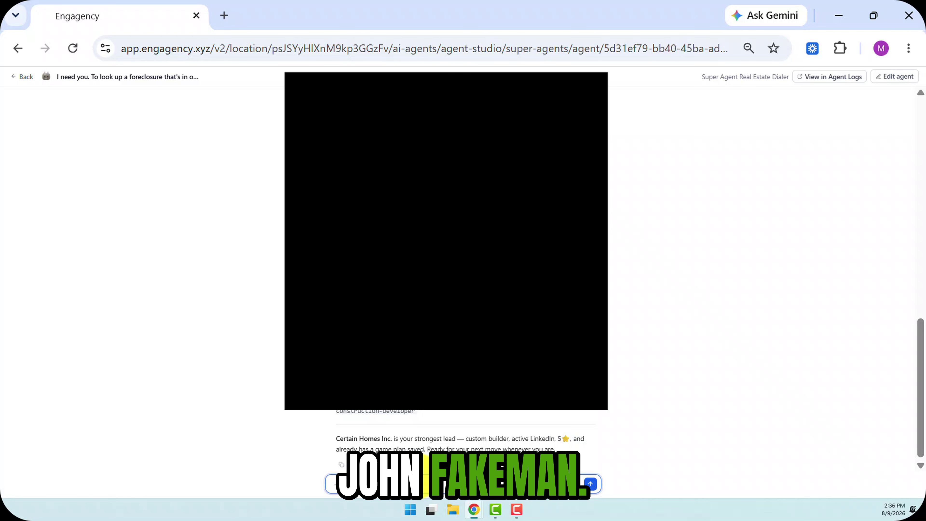
type("fakeman")
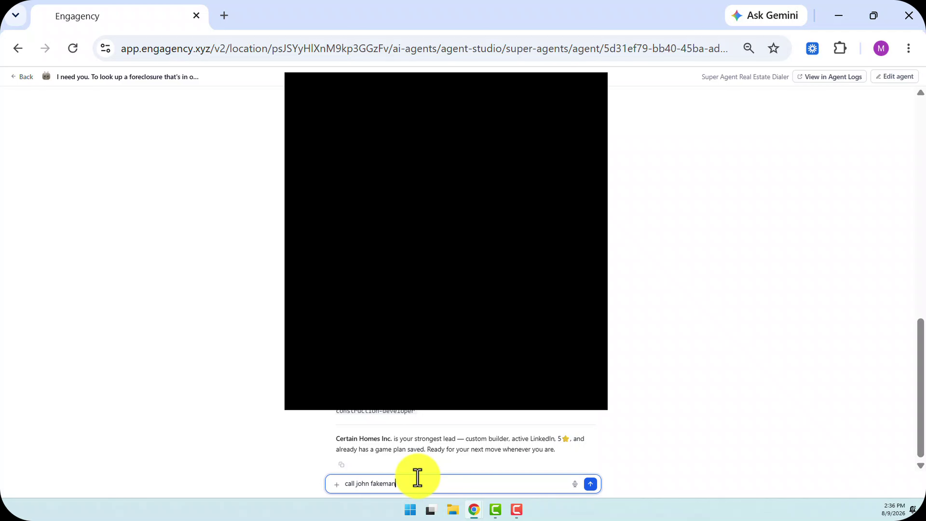
key("Return")
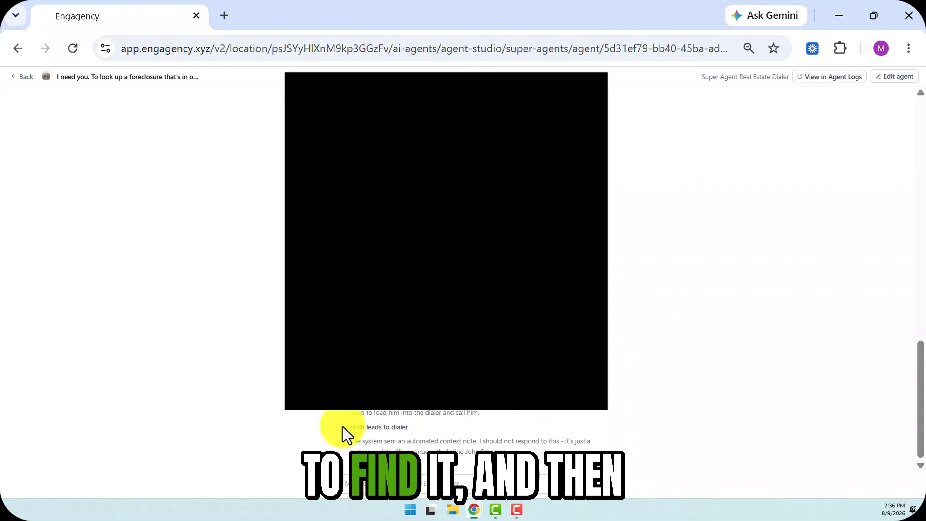
left_click_drag(351, 429, 413, 430)
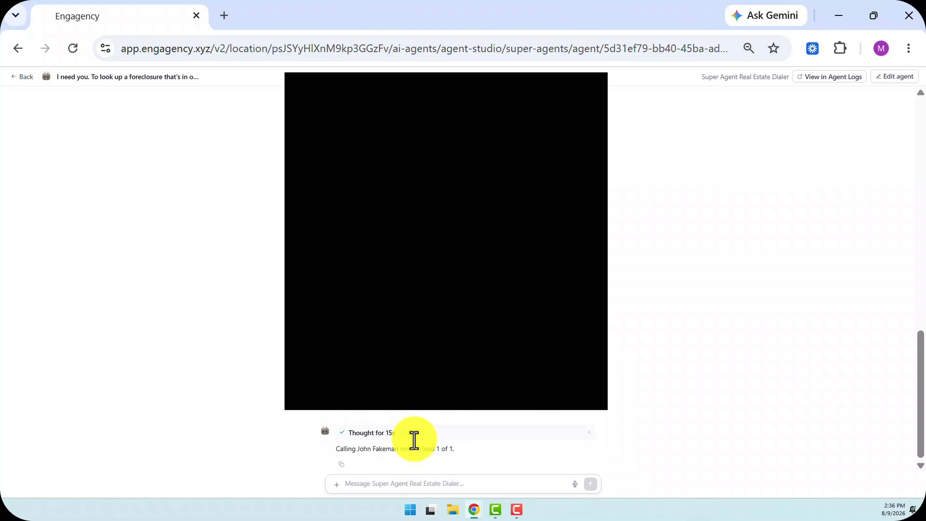